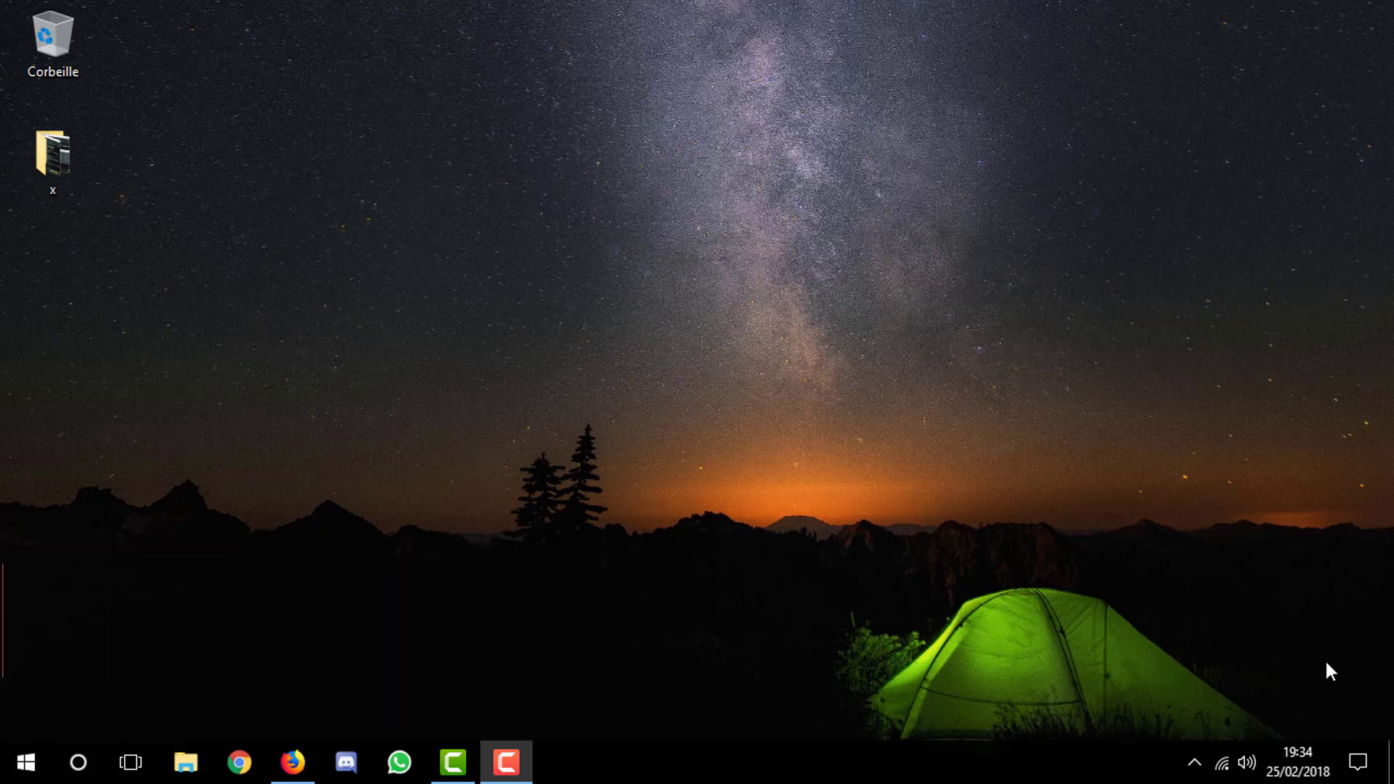
Switch to Firefox and look over the uploaded videos on the Geek Tech YouTube channel page
left_click(292, 762)
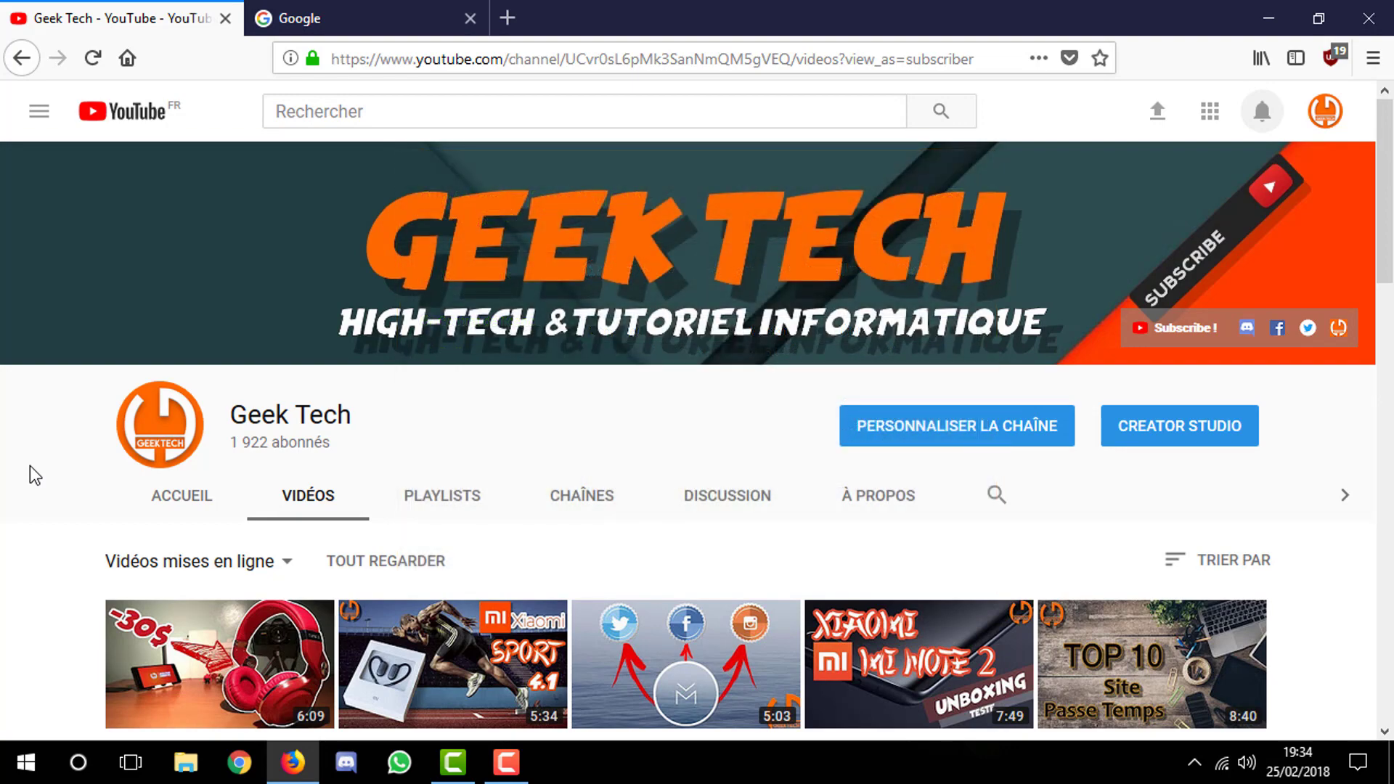
scroll(29, 466, "down", 3)
scroll(30, 467, "up", 3)
scroll(29, 464, "down", 3)
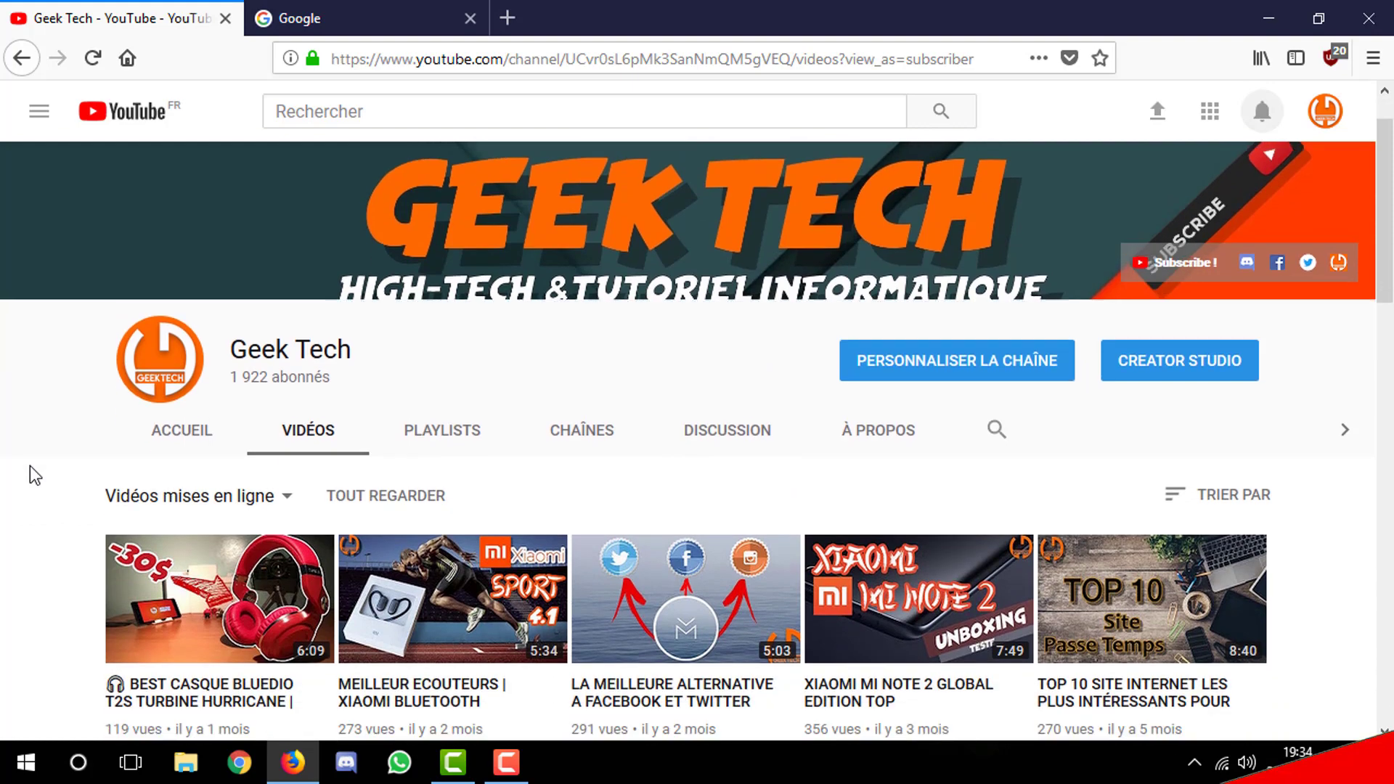
scroll(29, 465, "up", 1)
scroll(30, 467, "up", 3)
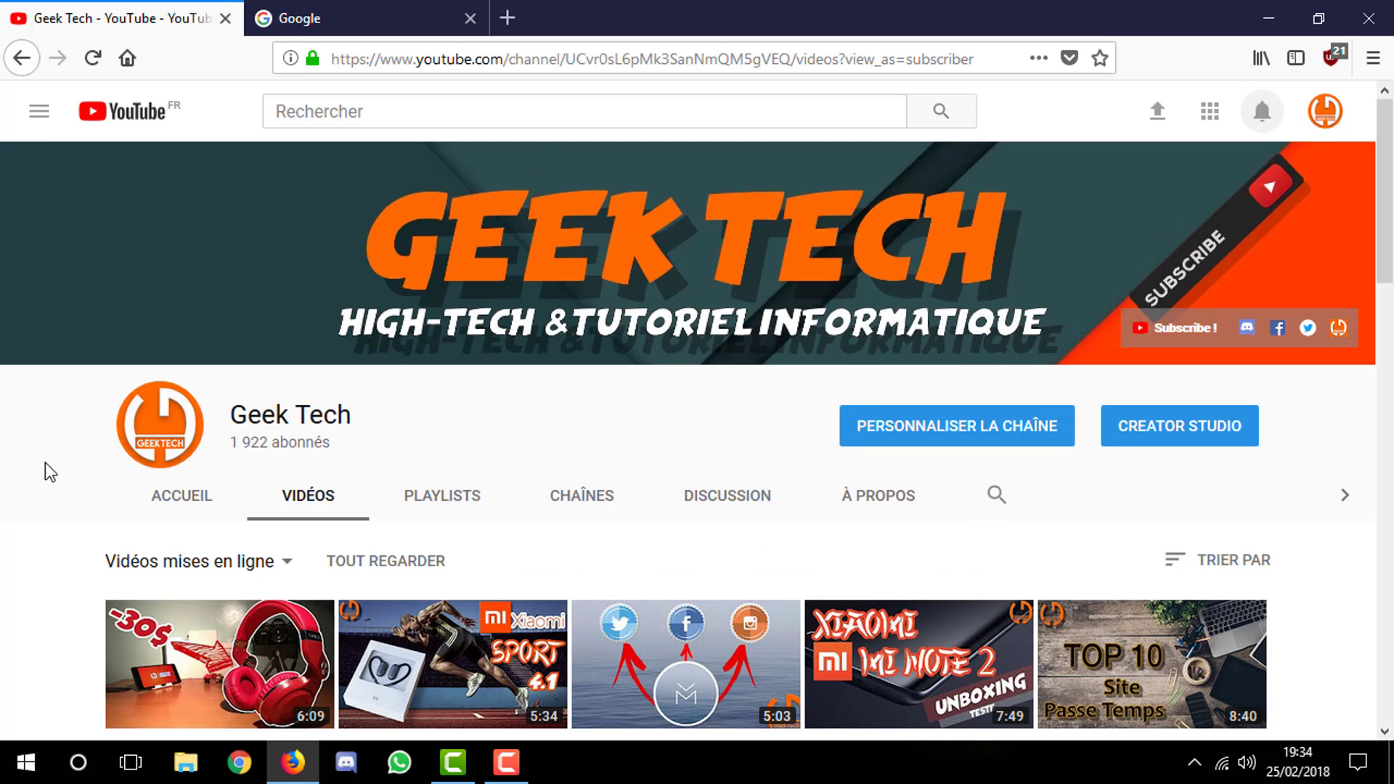
scroll(45, 463, "down", 2)
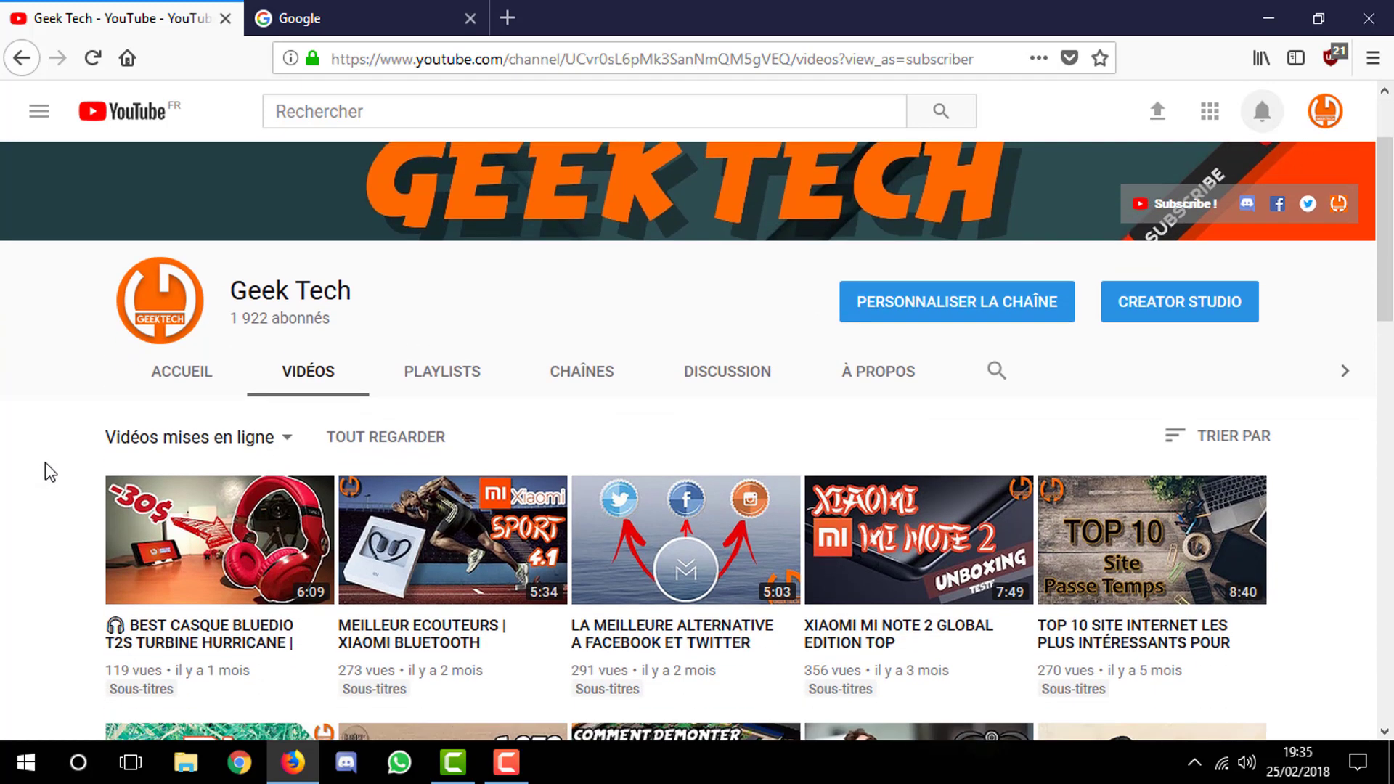
scroll(45, 463, "up", 2)
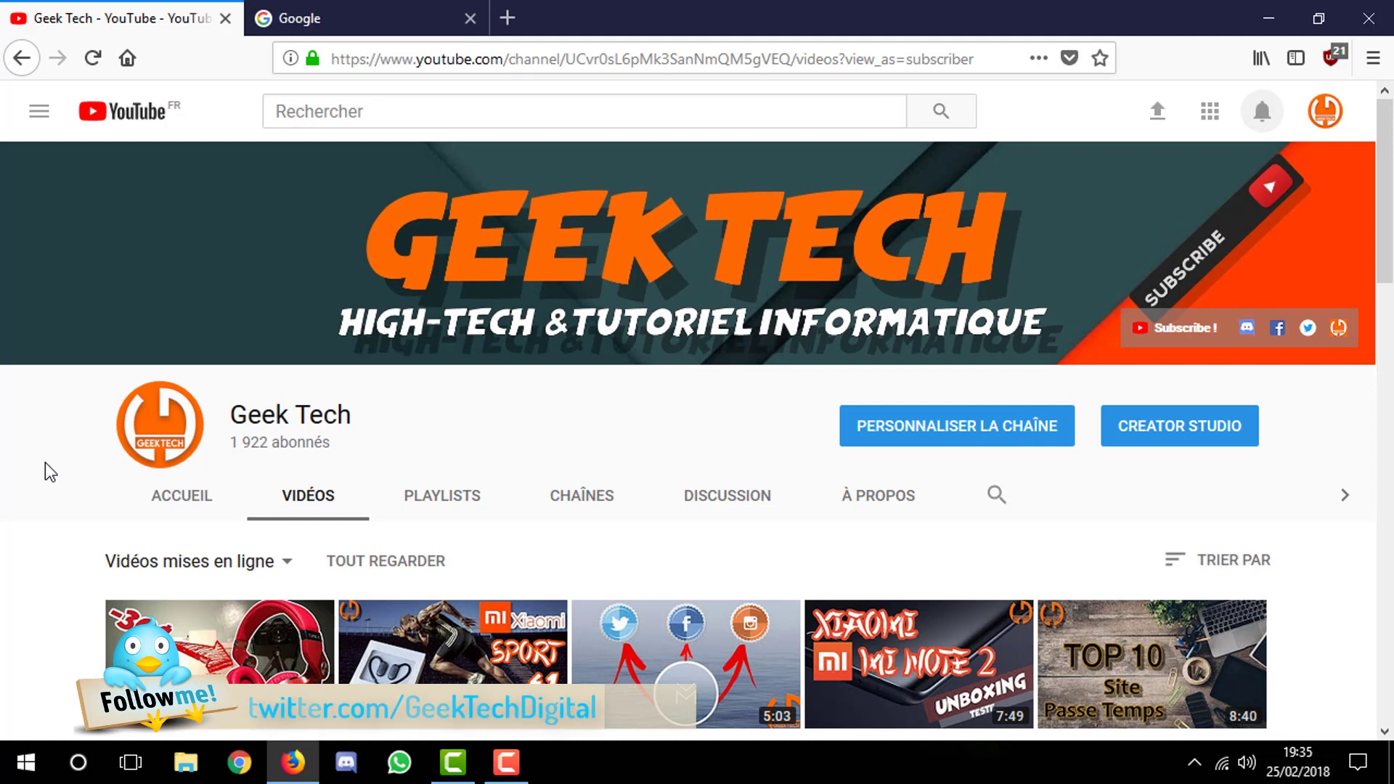
Search Google for "ddu" using the tab already open on the Google home page
left_click(391, 9)
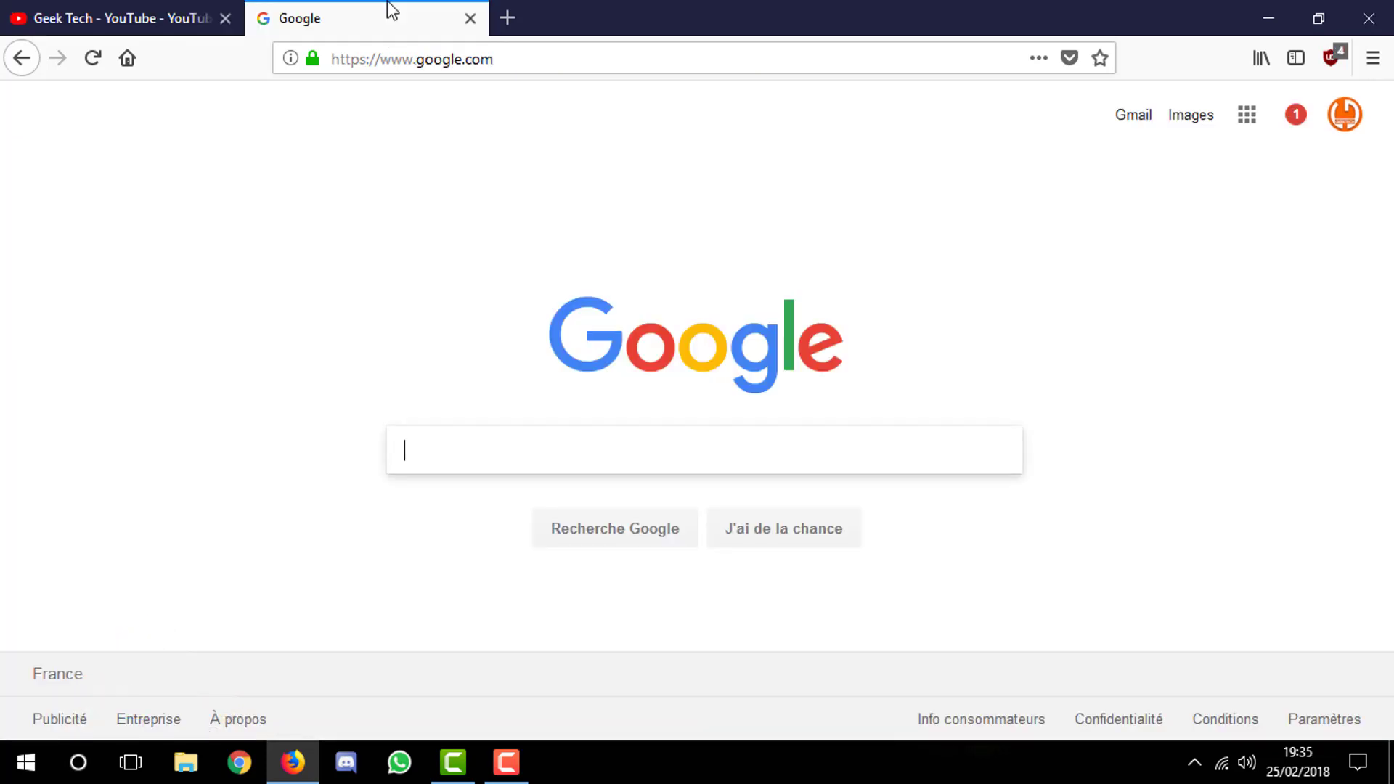
type("ddu")
key("Return")
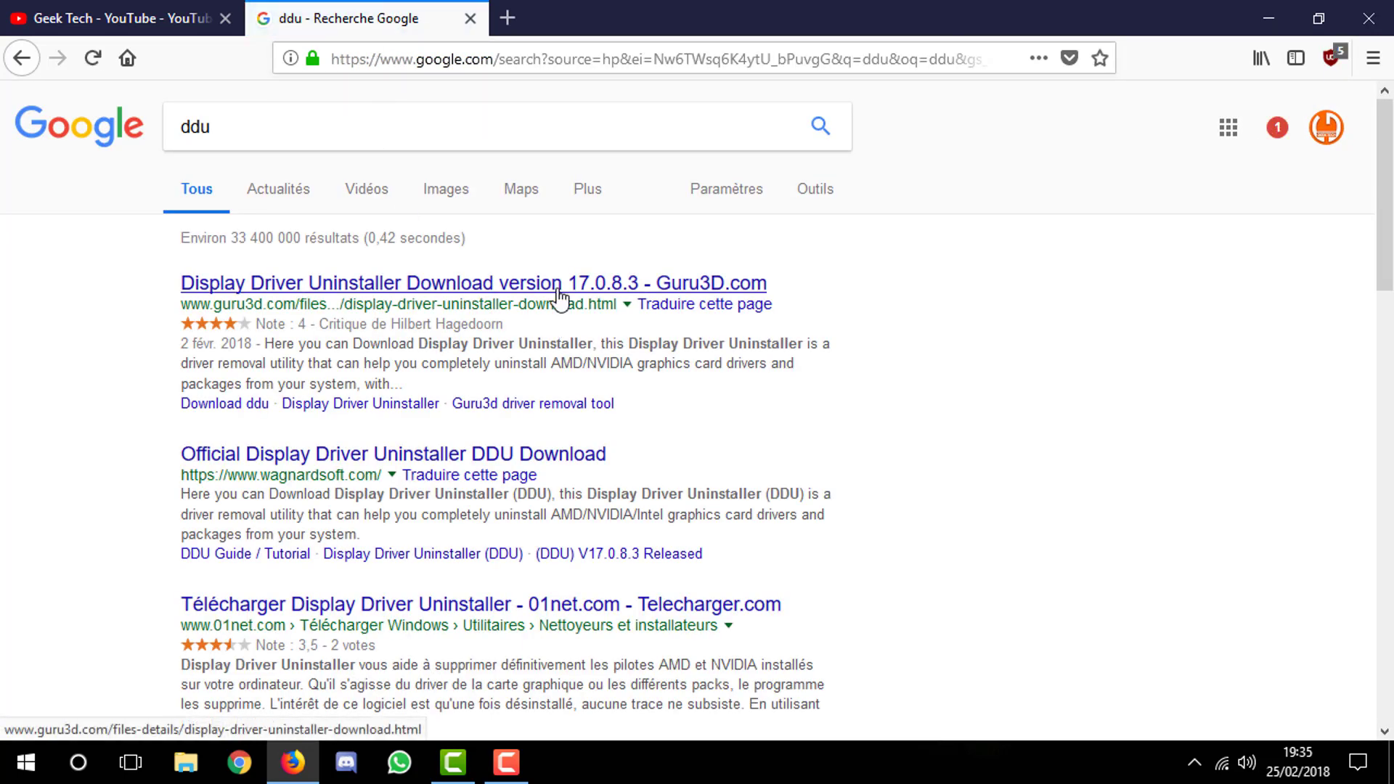
left_click(417, 137)
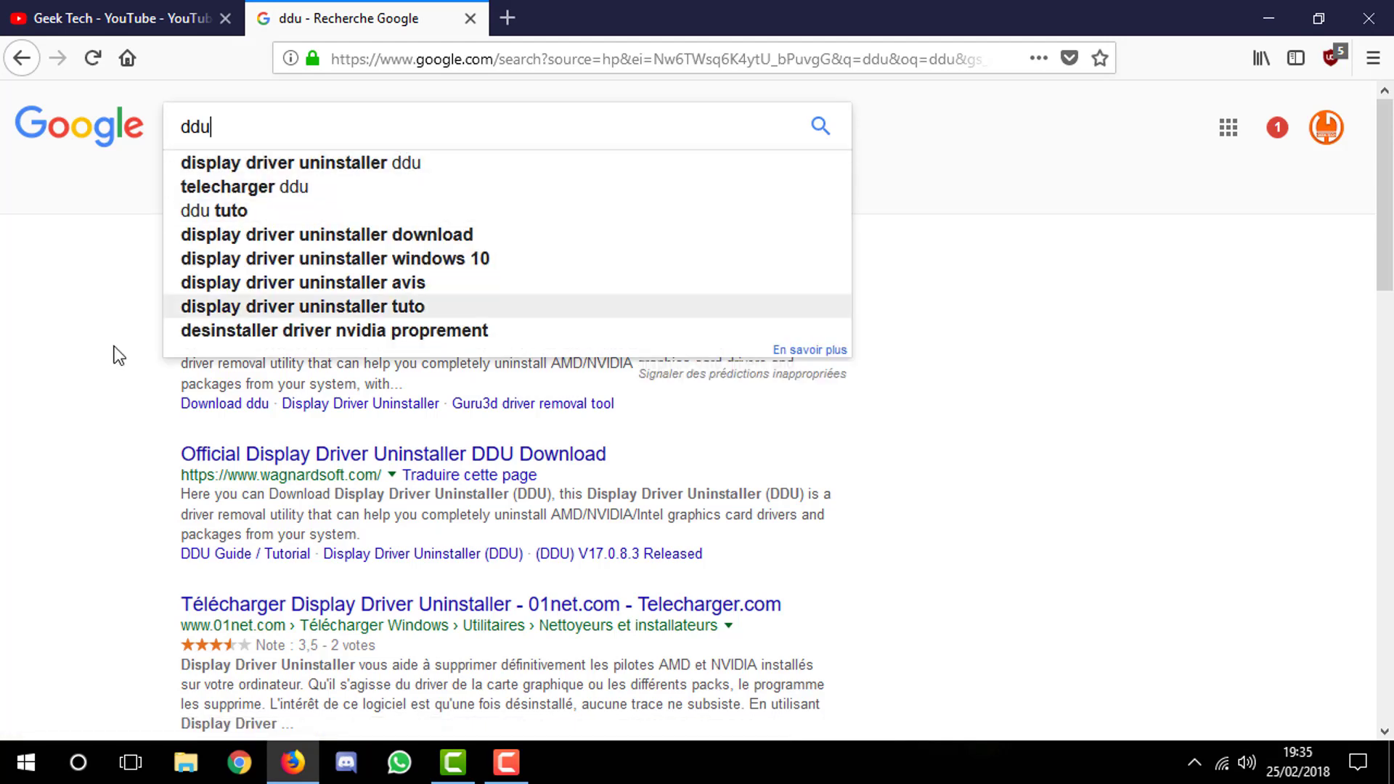
left_click(42, 350)
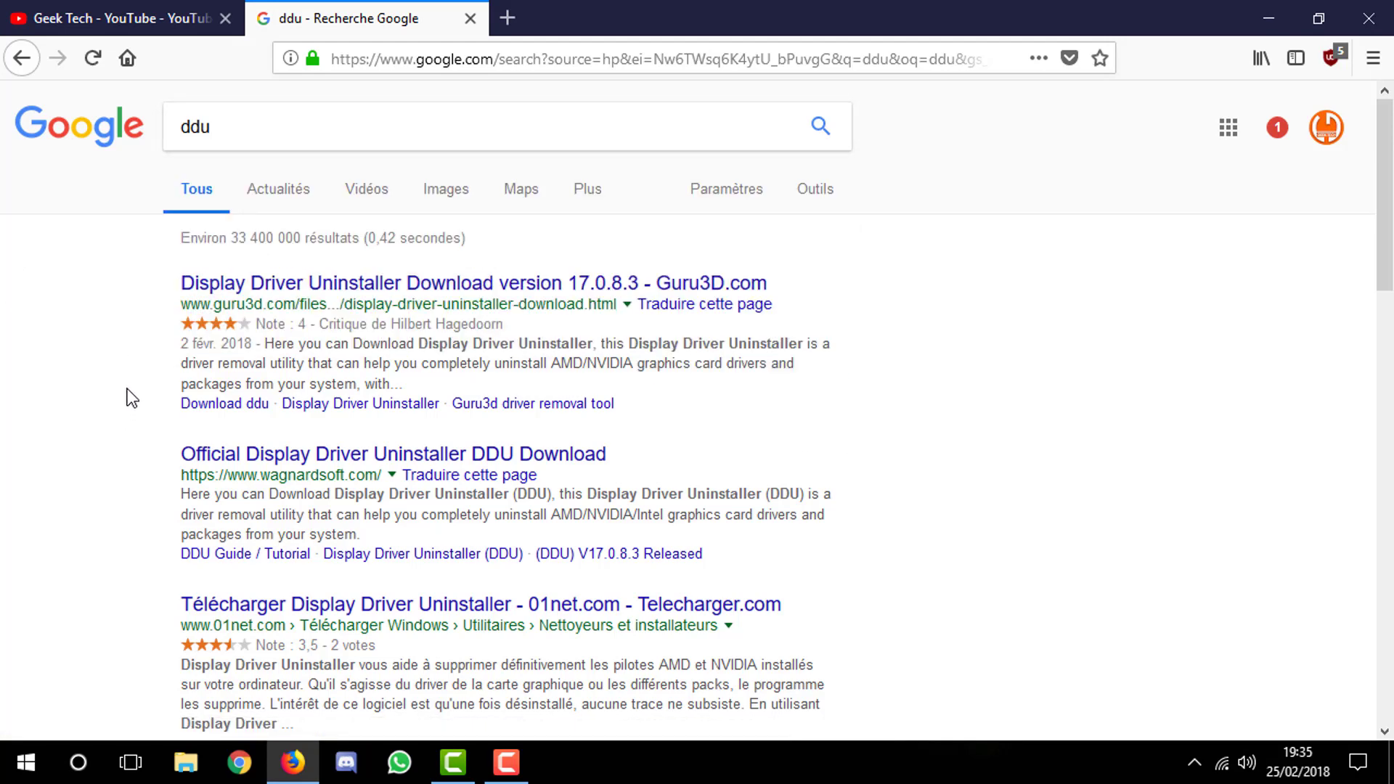
Open Guru3D's Display Driver Uninstaller page and save [Guru3D.com]-DDU.zip from the EU - Netherlands download mirror
left_click(499, 285)
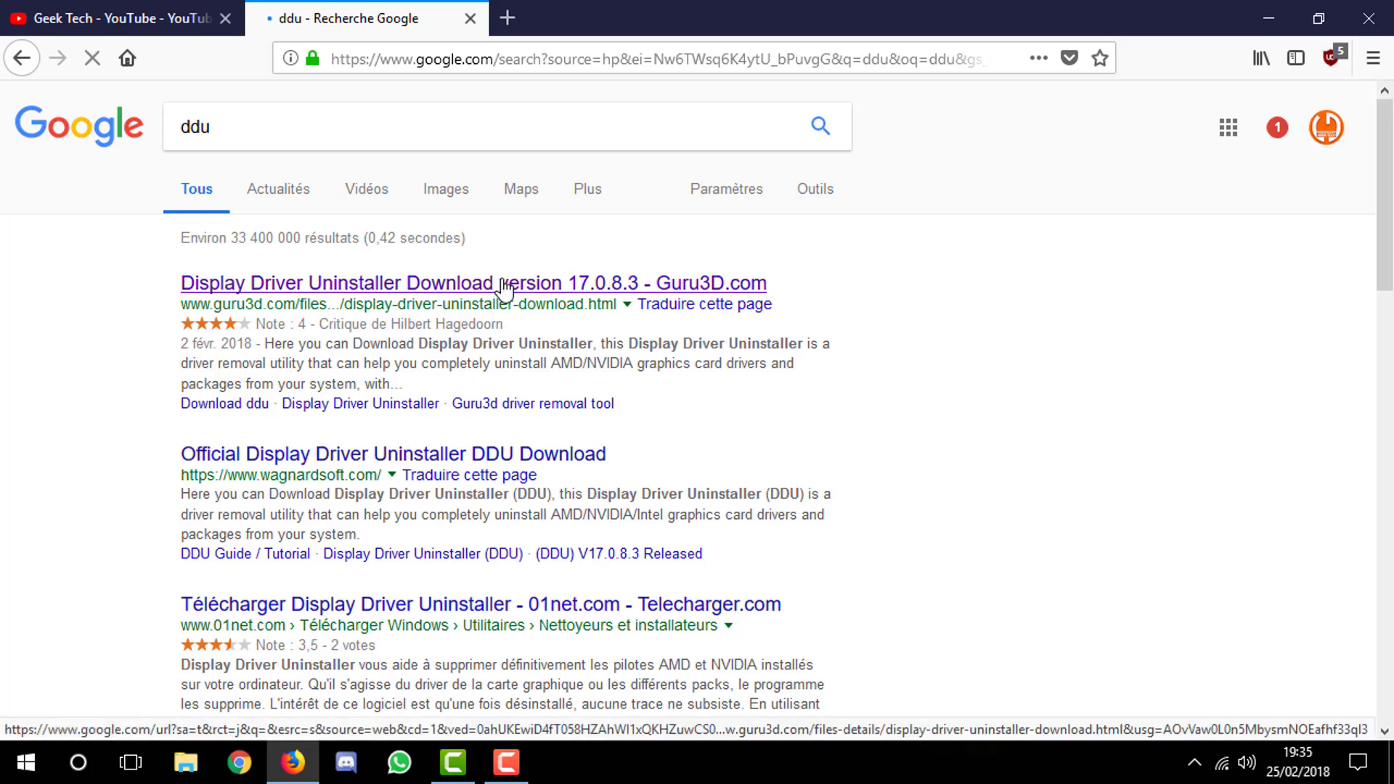
scroll(500, 289, "down", 8)
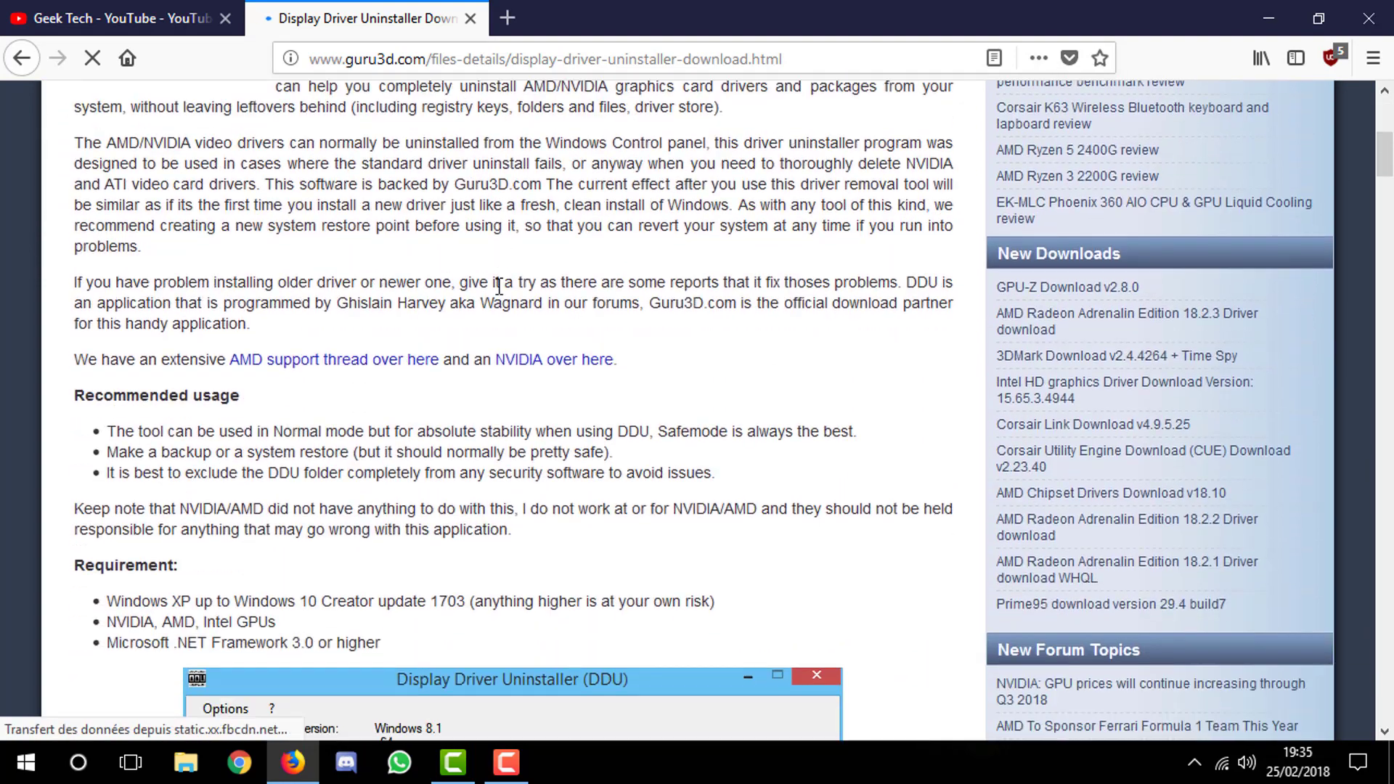
scroll(499, 286, "down", 12)
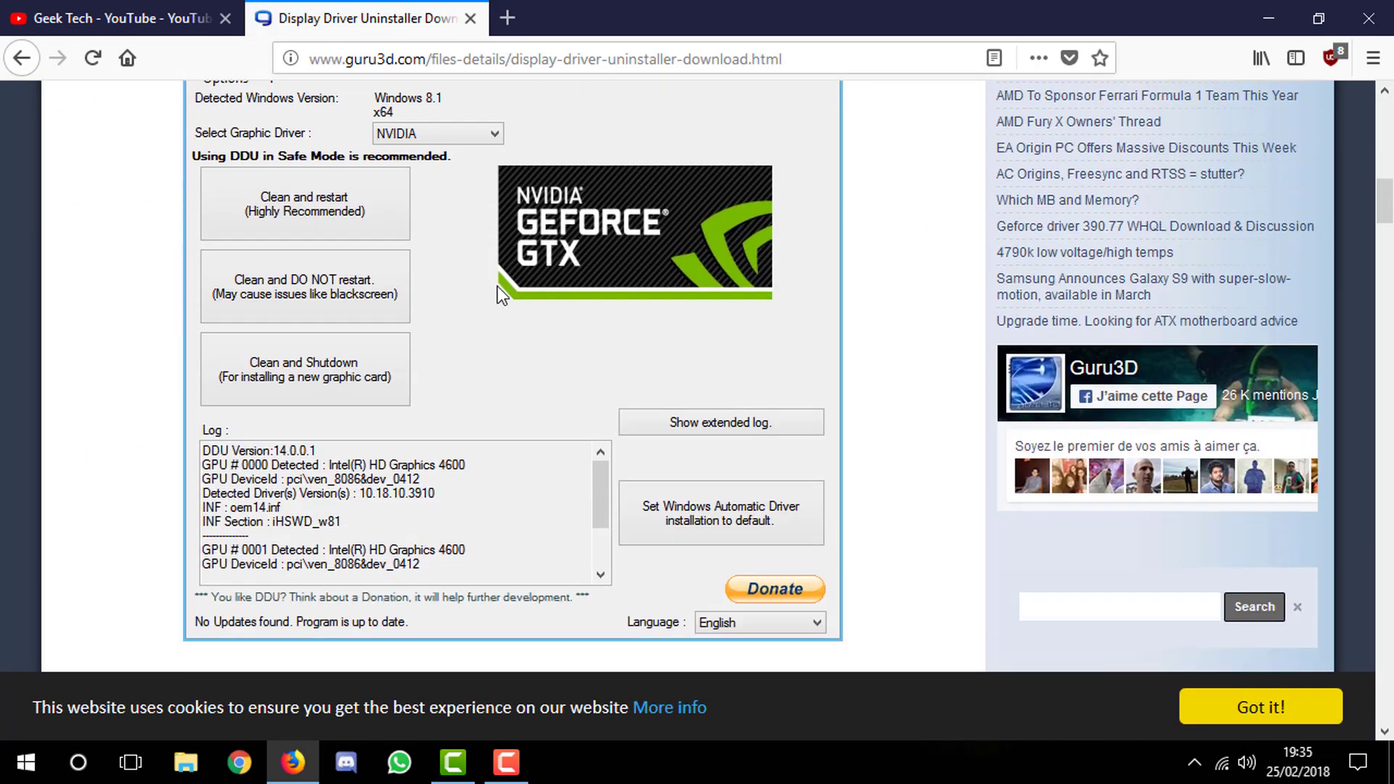
scroll(498, 288, "down", 5)
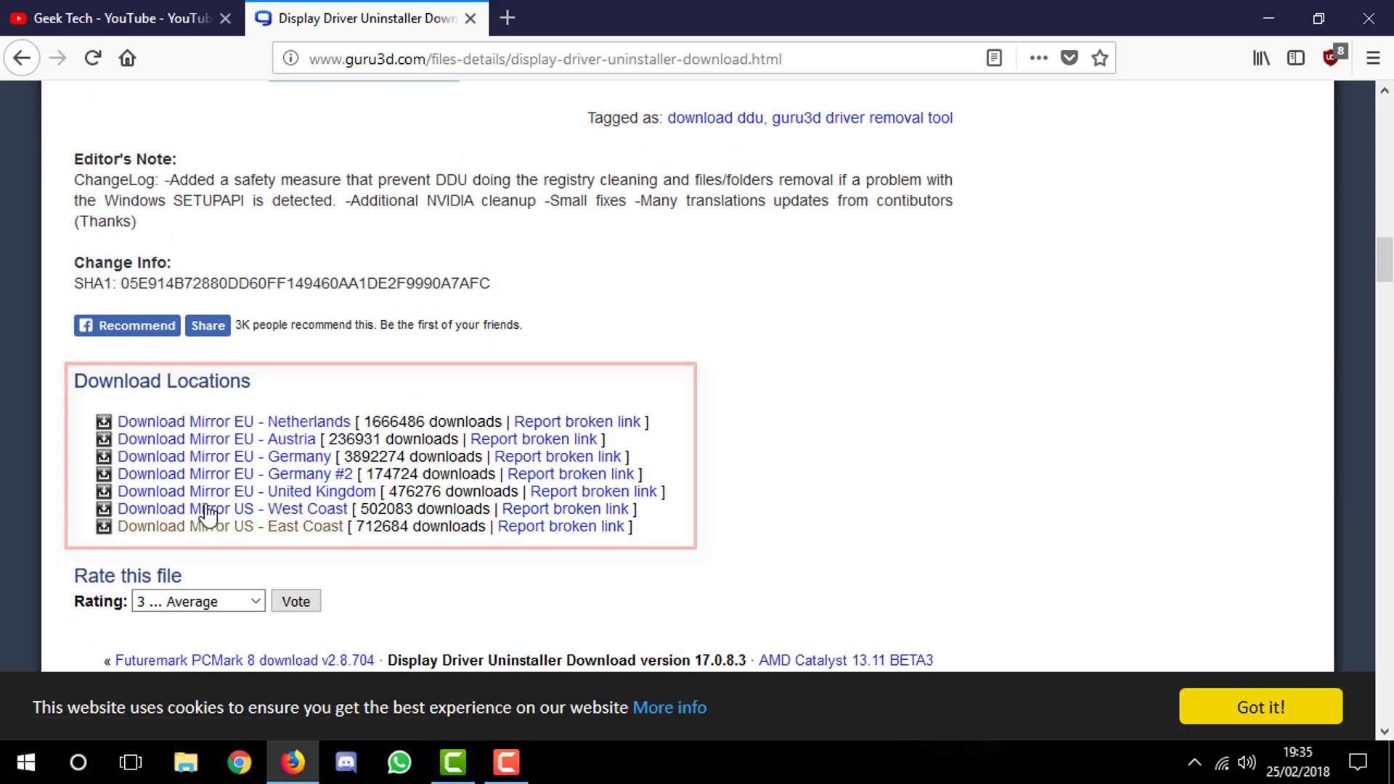
left_click(215, 425)
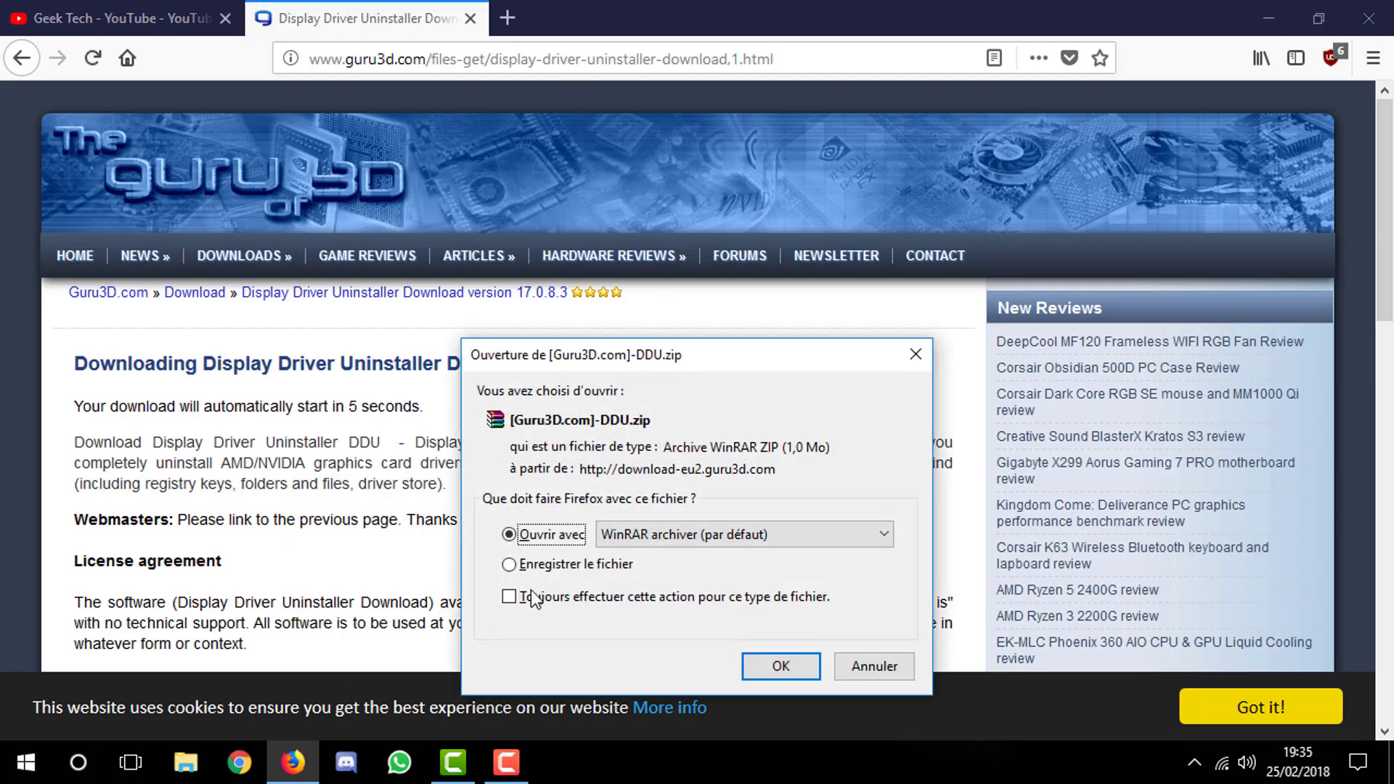
left_click(514, 565)
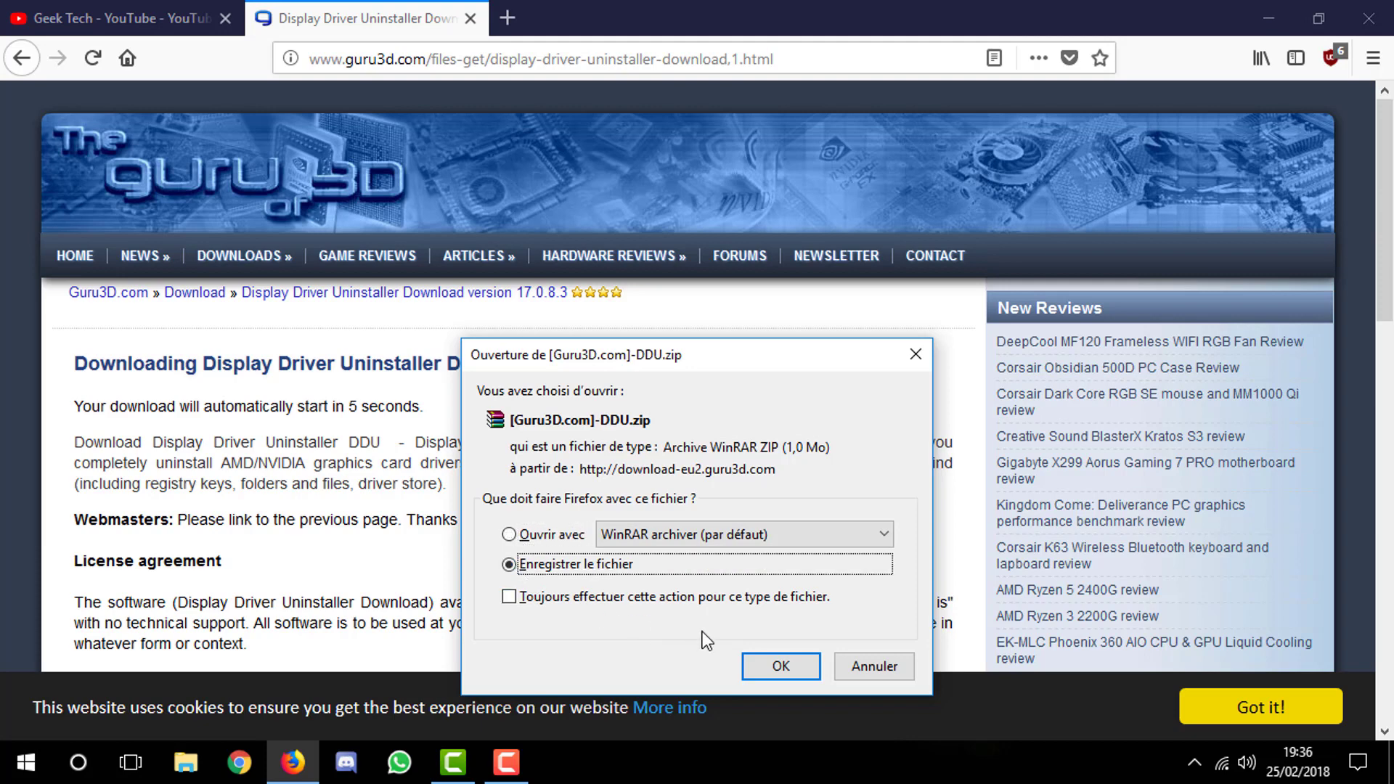
left_click(769, 670)
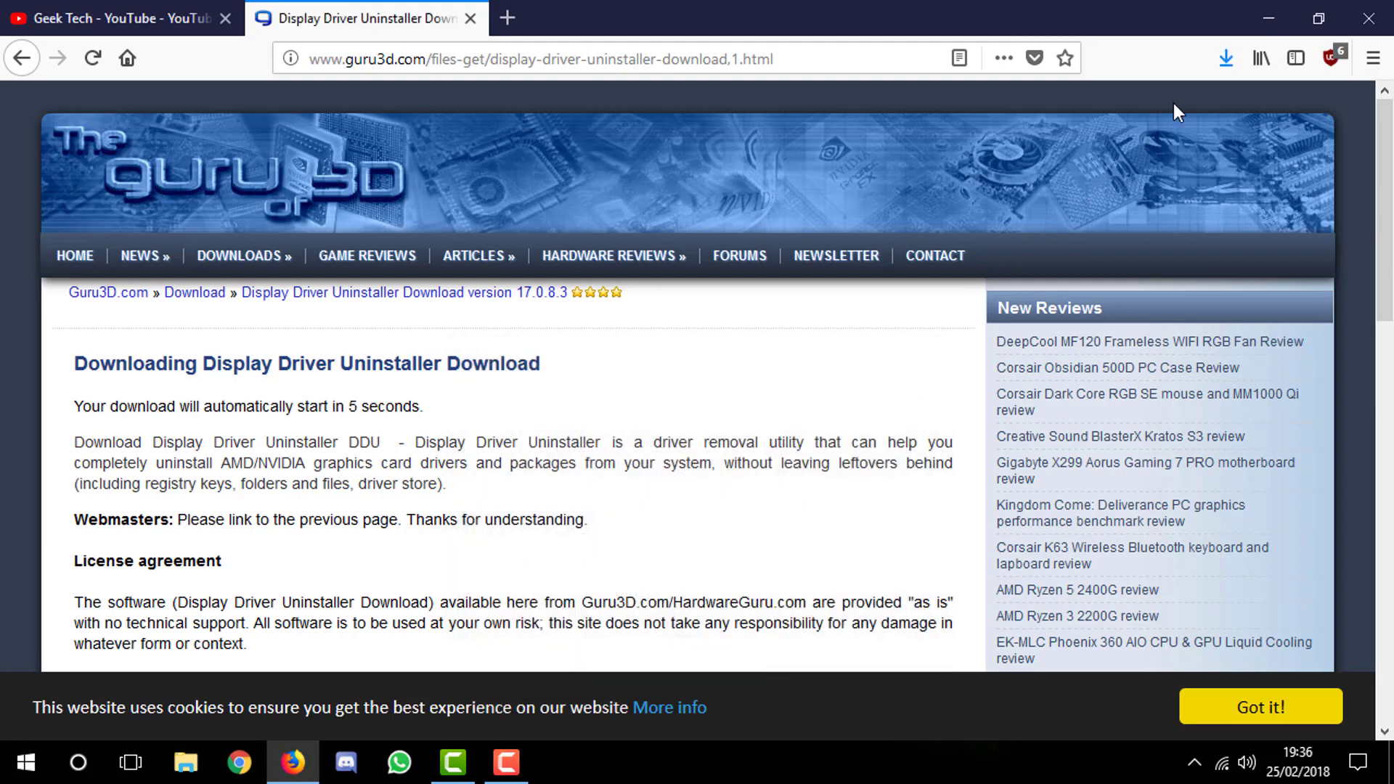
Open the folder holding the downloaded [Guru3D.com]-DDU(1).zip, place the archive on the desktop and minimize the browser
left_click(1225, 63)
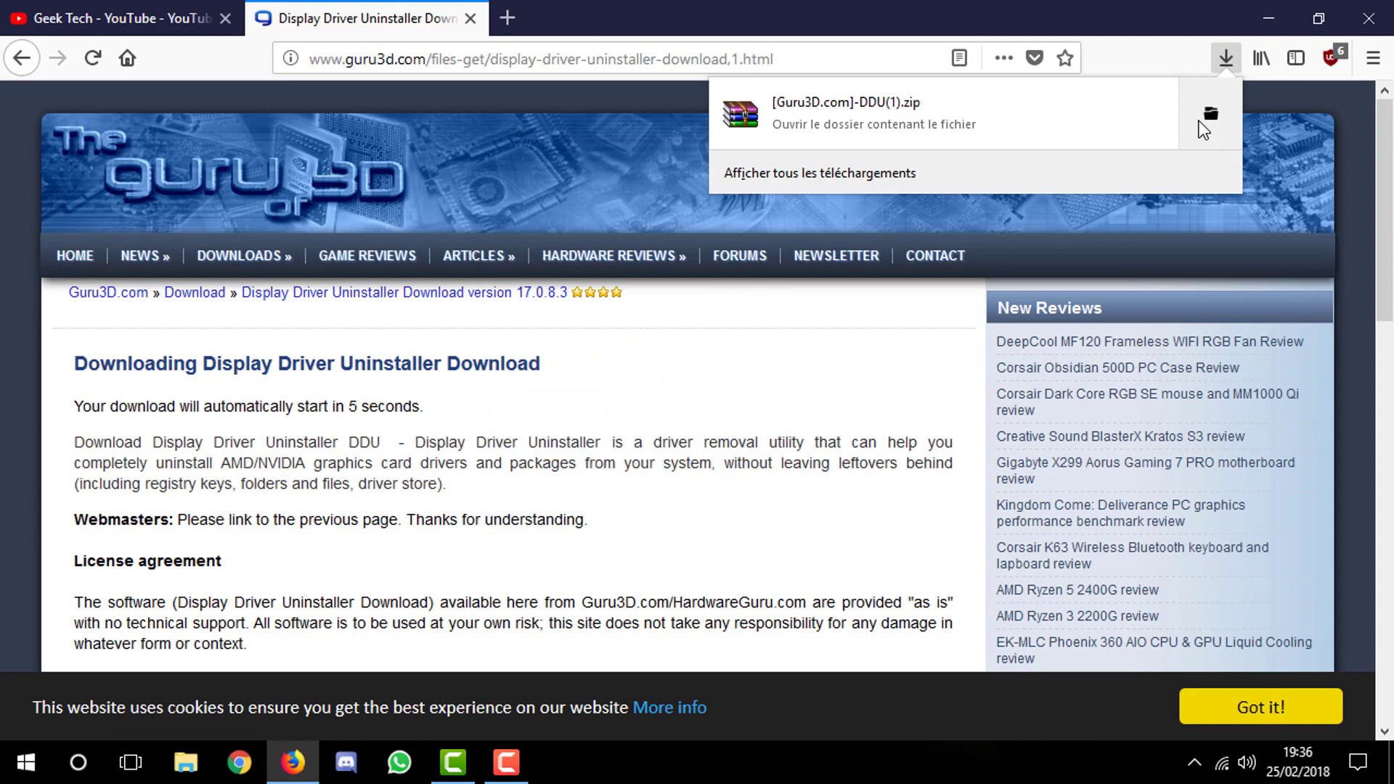
left_click(1199, 120)
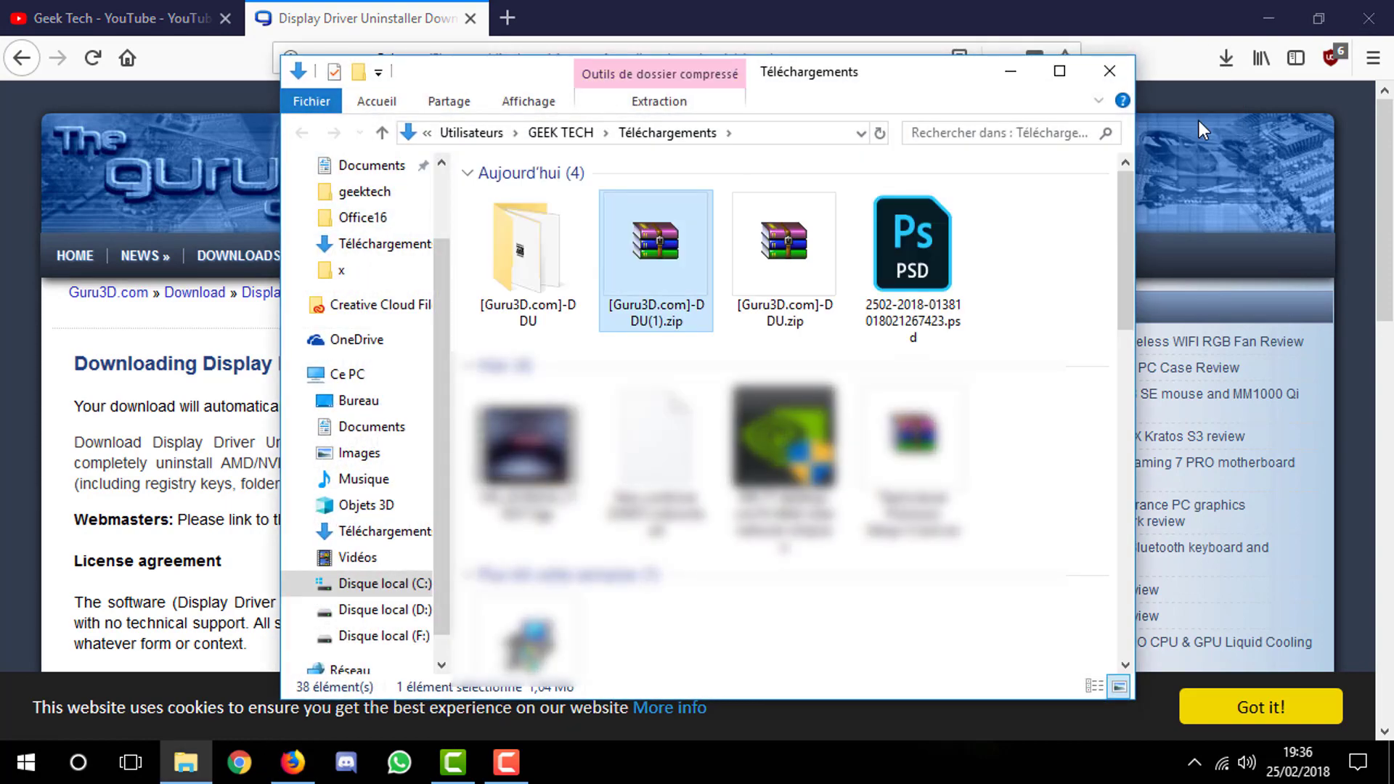
left_click(1200, 121)
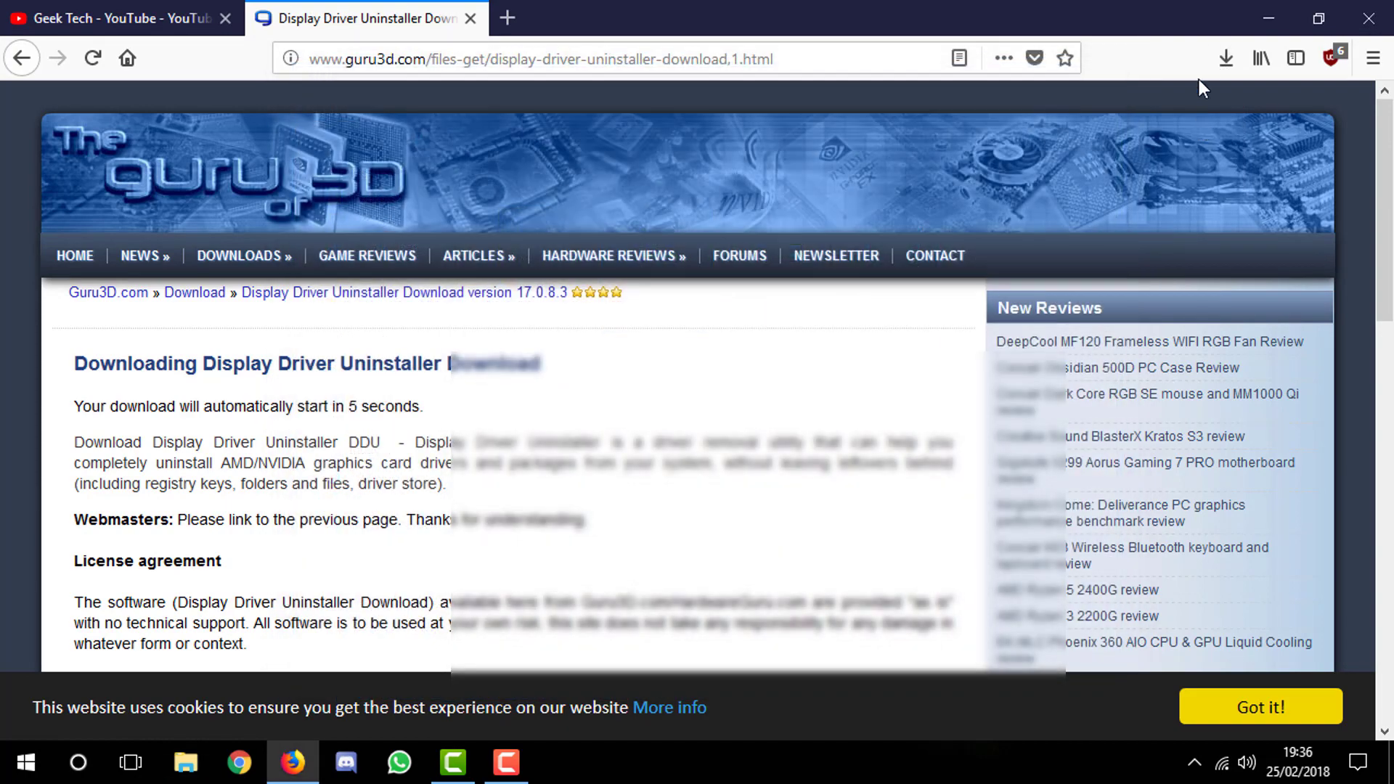
left_click(1263, 28)
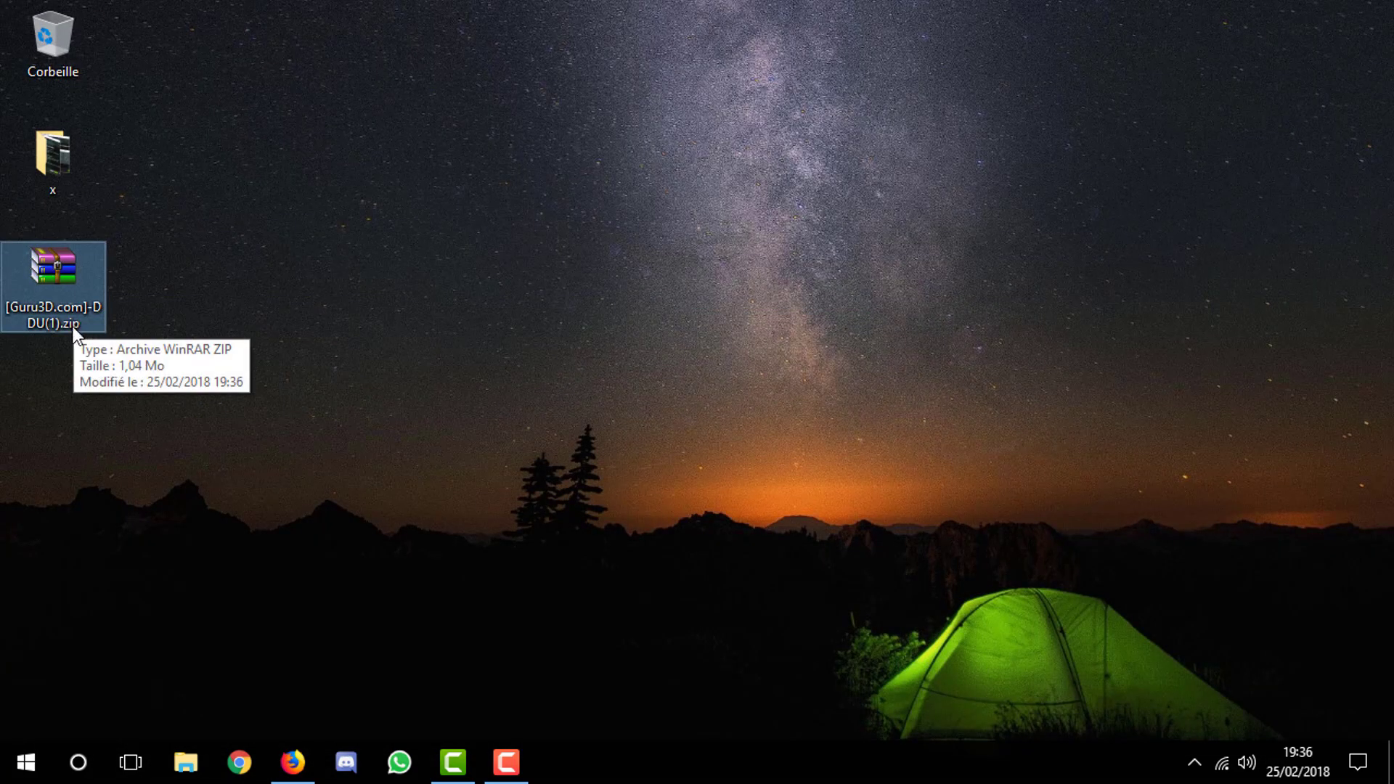
Extract the desktop archive [Guru3D.com]-DDU(1).zip into its own [Guru3D.com]-DDU(1) folder and open that folder
right_click(73, 328)
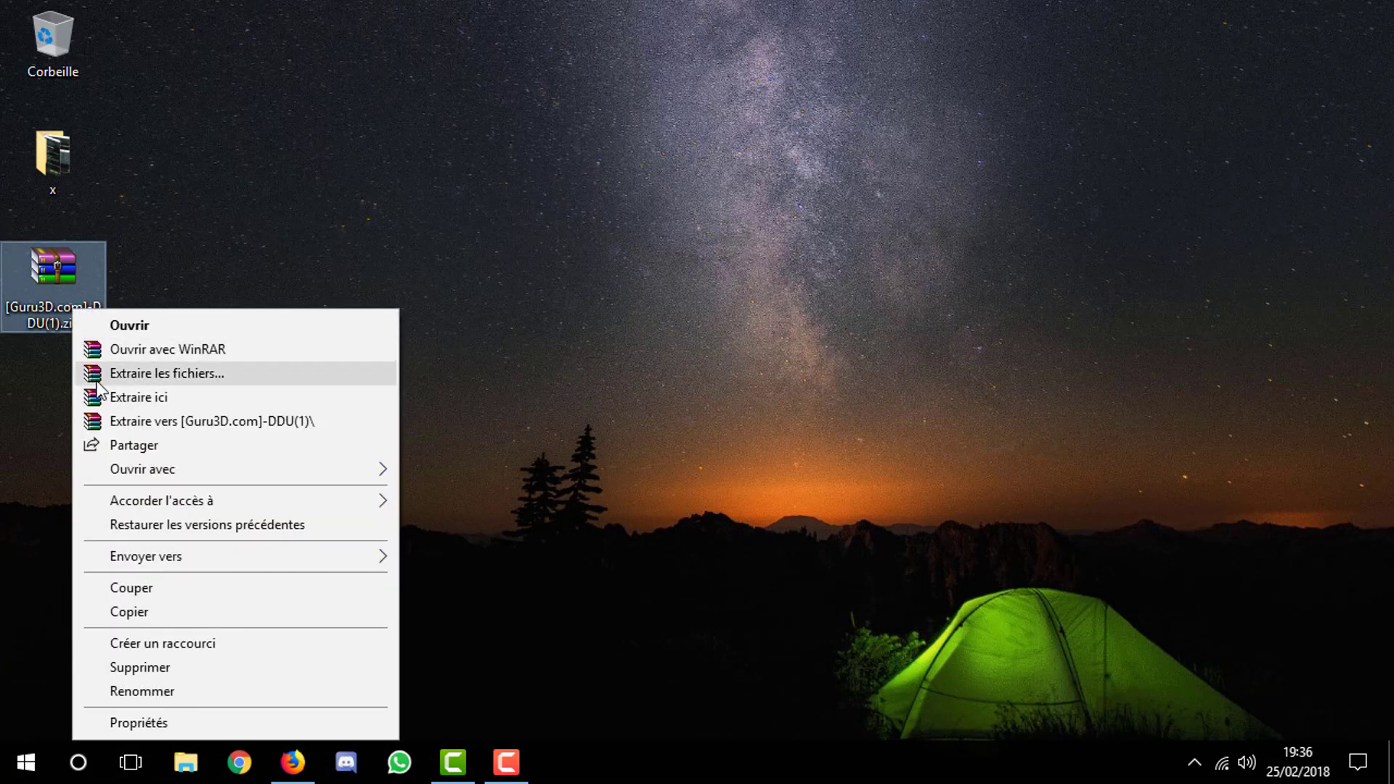
left_click(114, 421)
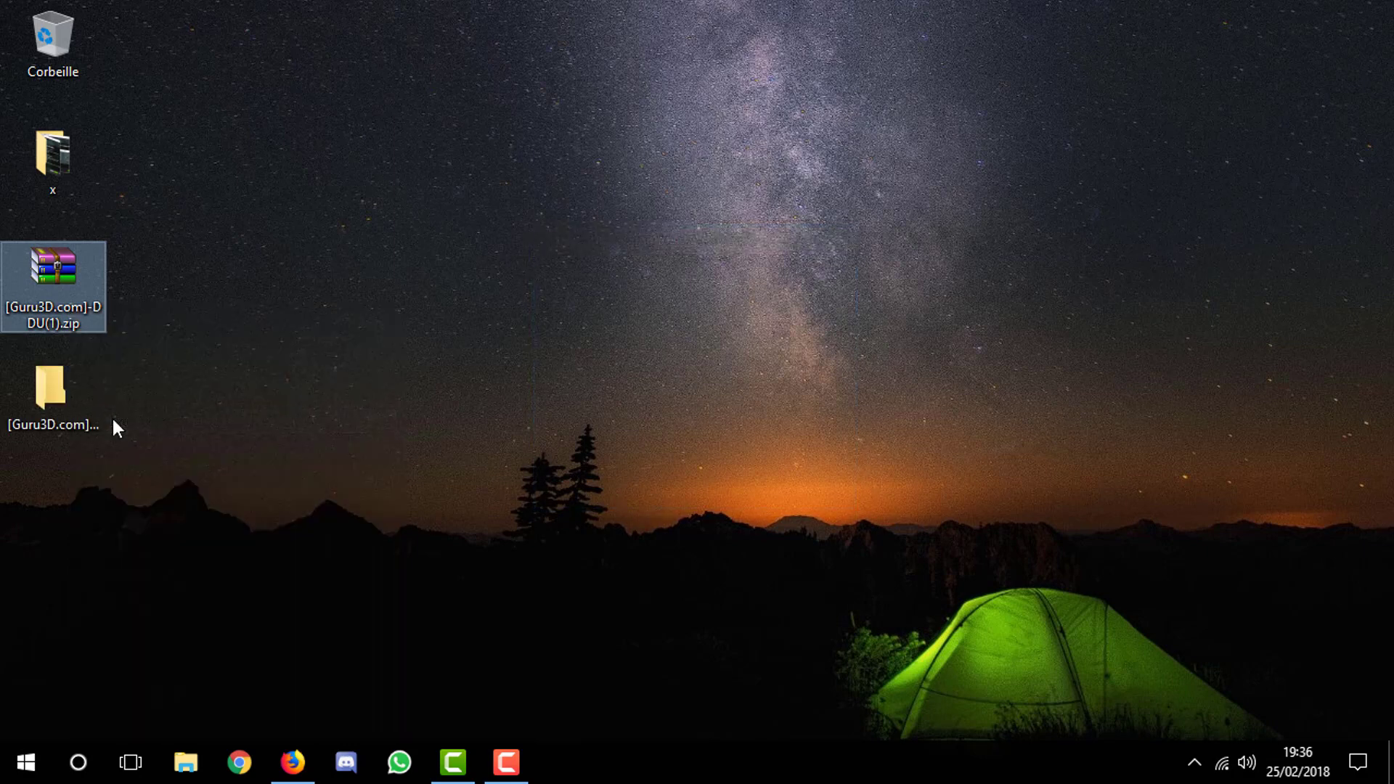
left_click(74, 403)
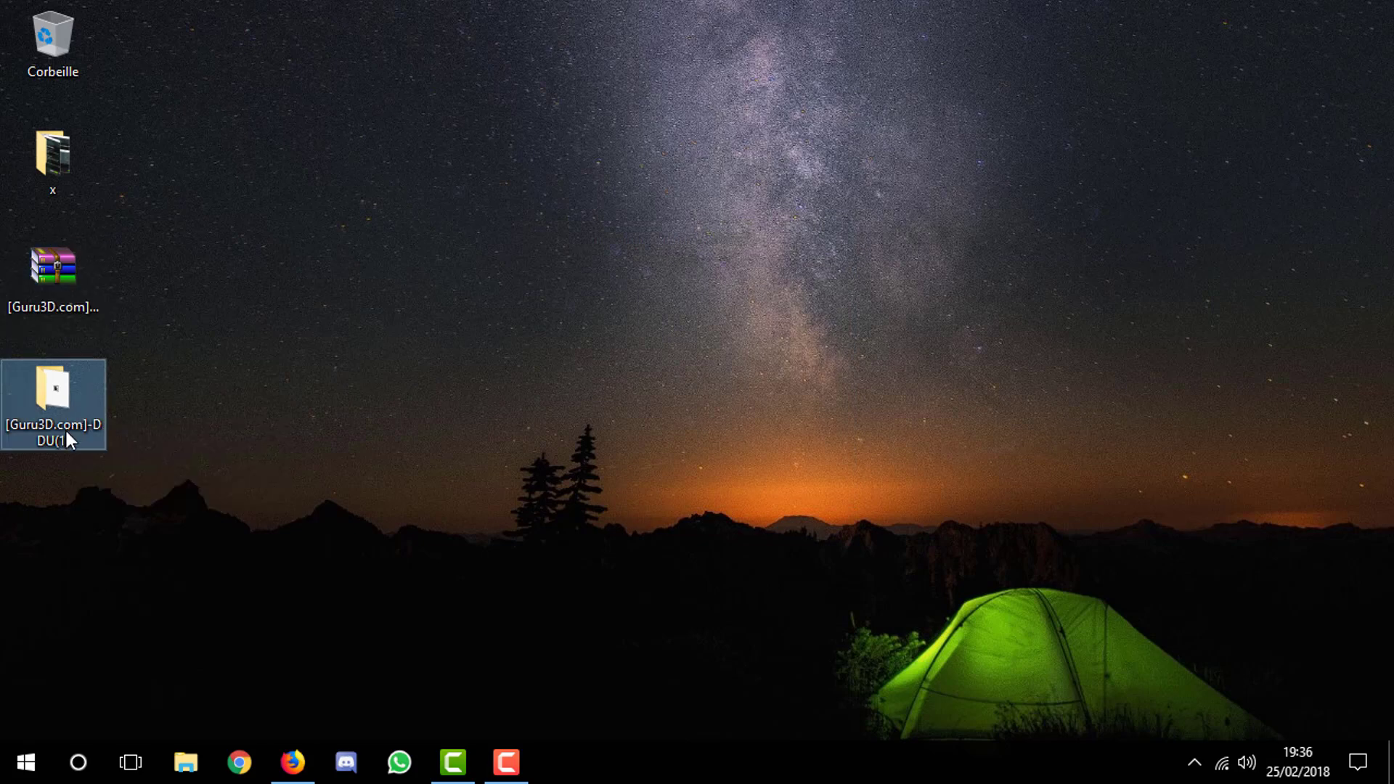
double_click(63, 408)
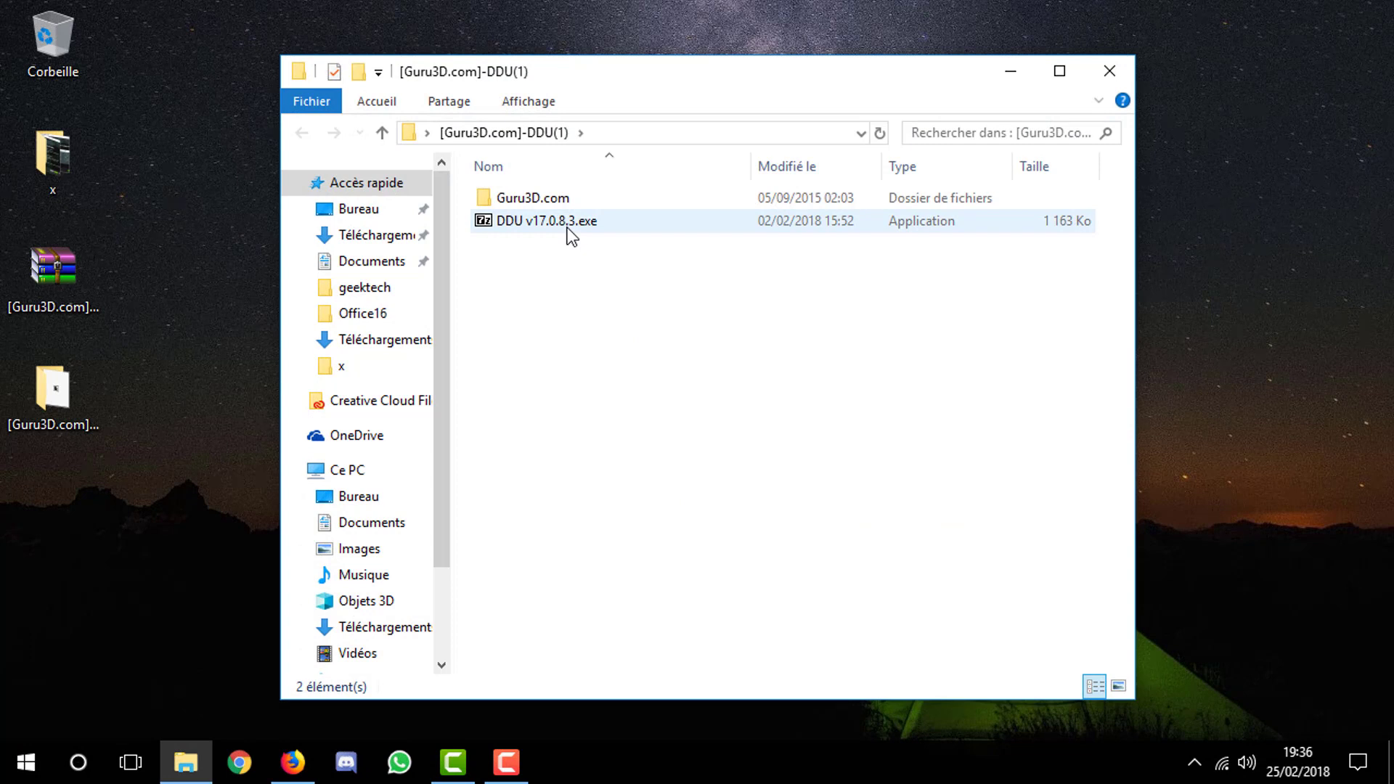
Run DDU v17.0.8.3.exe and extract its contents to the proposed [Guru3D.com]-DDU(1) folder on the desktop
key("Down")
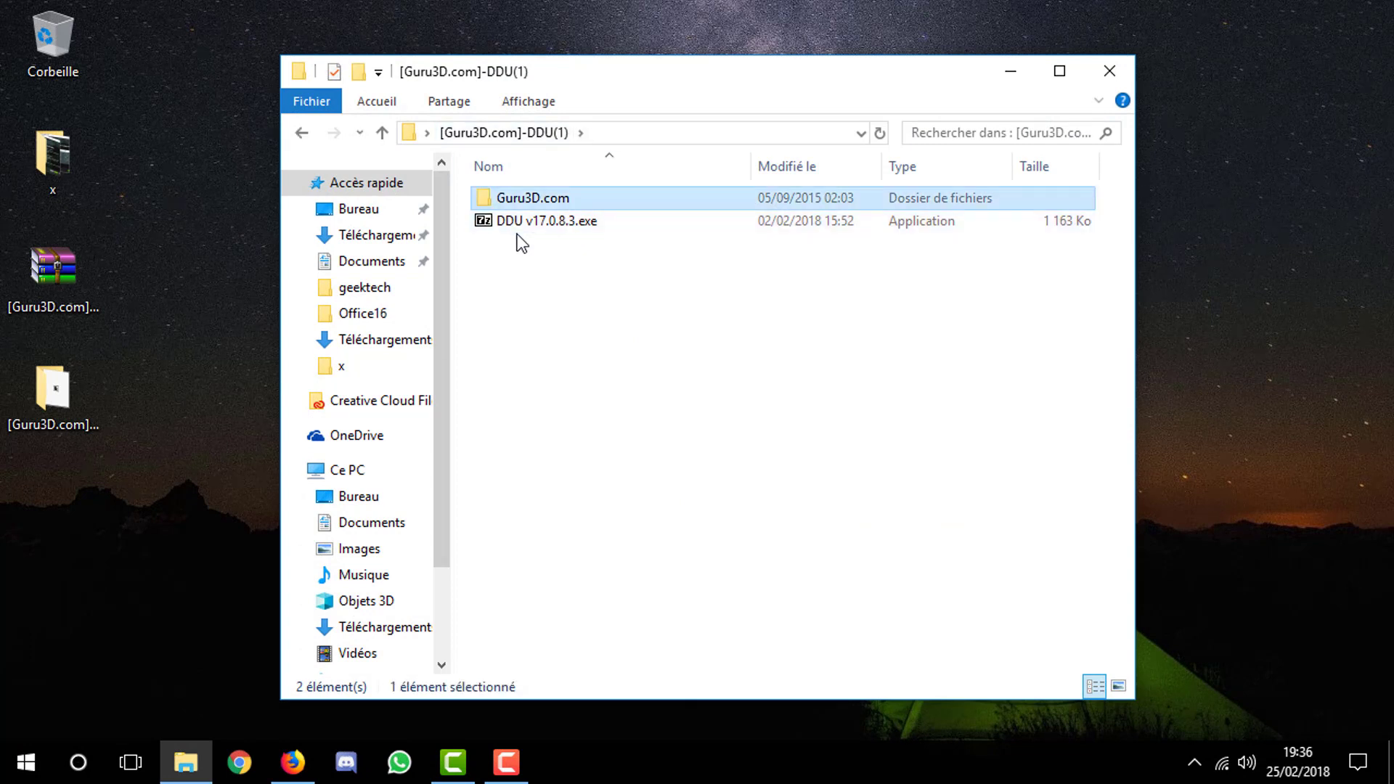
double_click(517, 224)
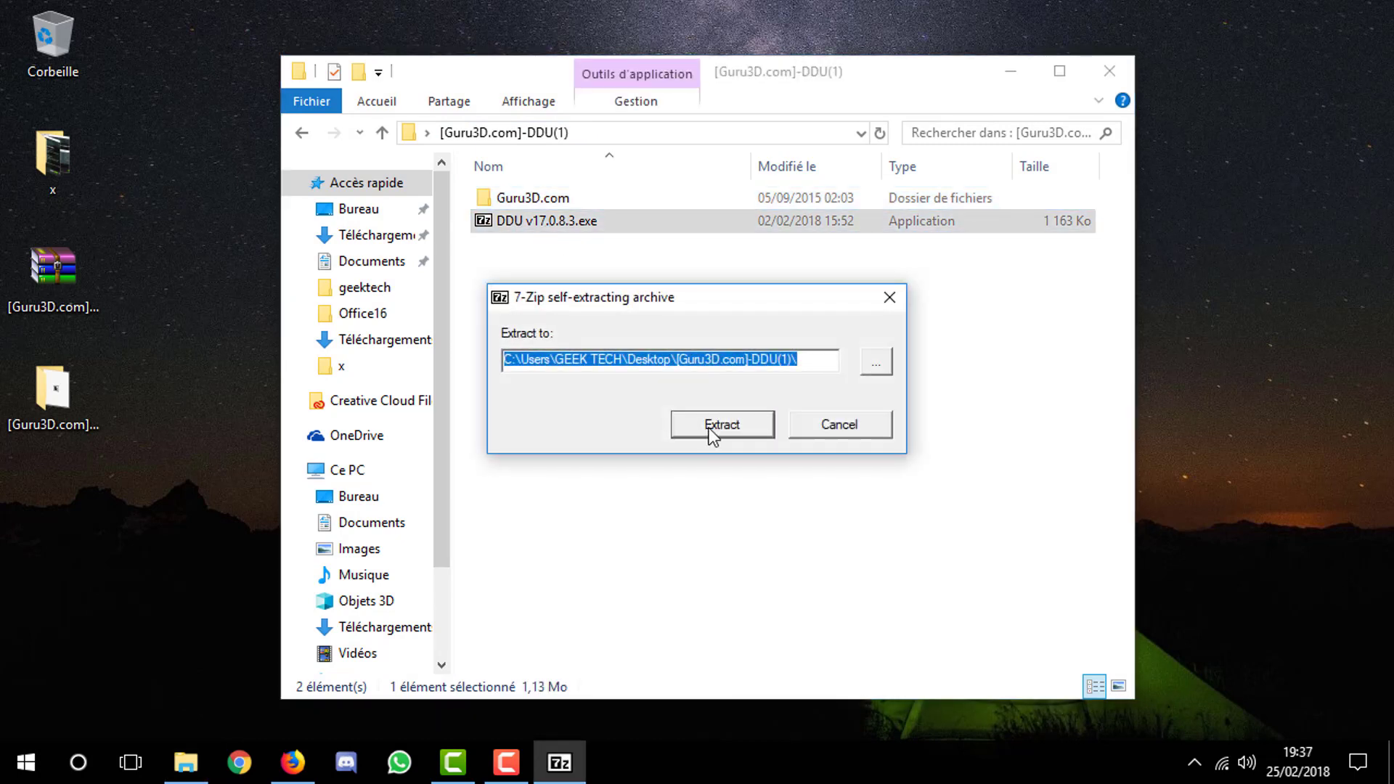
left_click(708, 428)
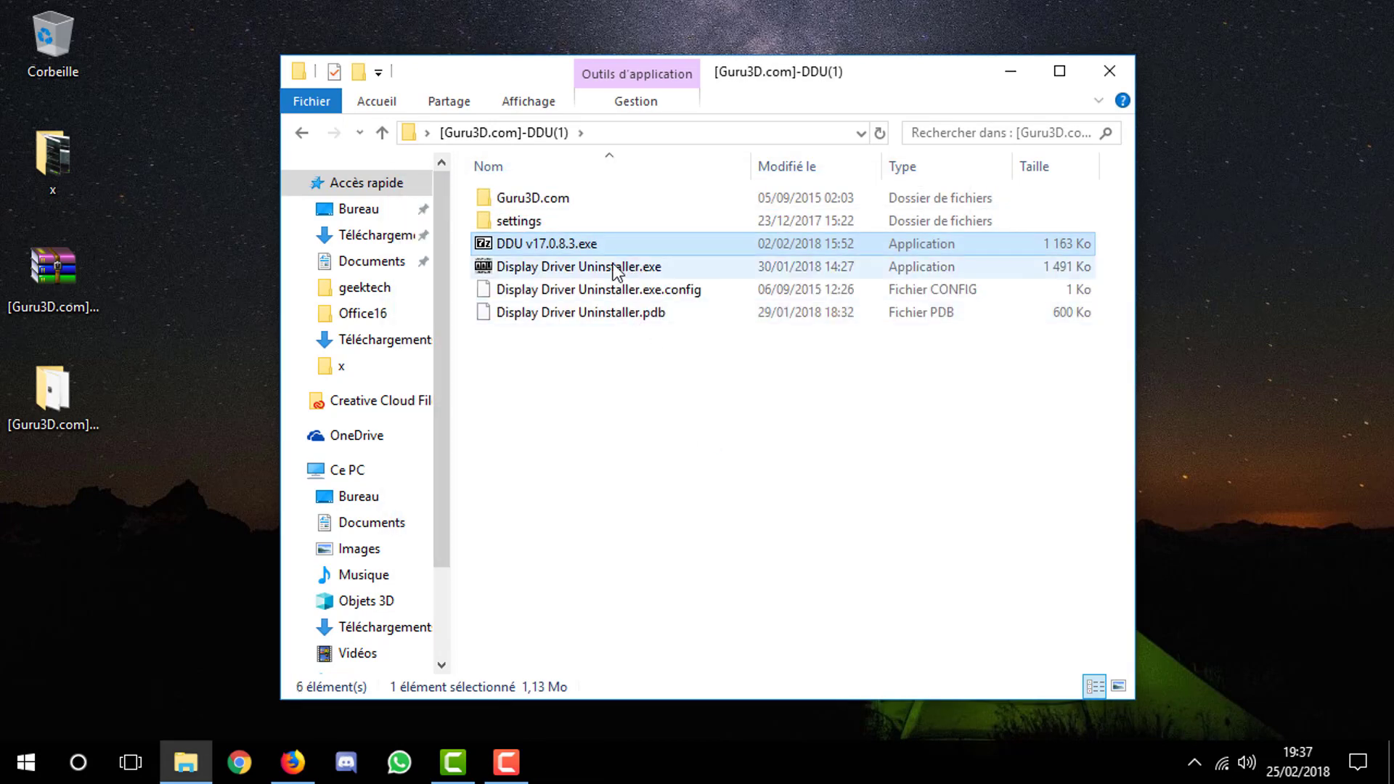
Launch Display Driver Uninstaller.exe from the extracted files and dismiss its safe mode notice
left_click(617, 269)
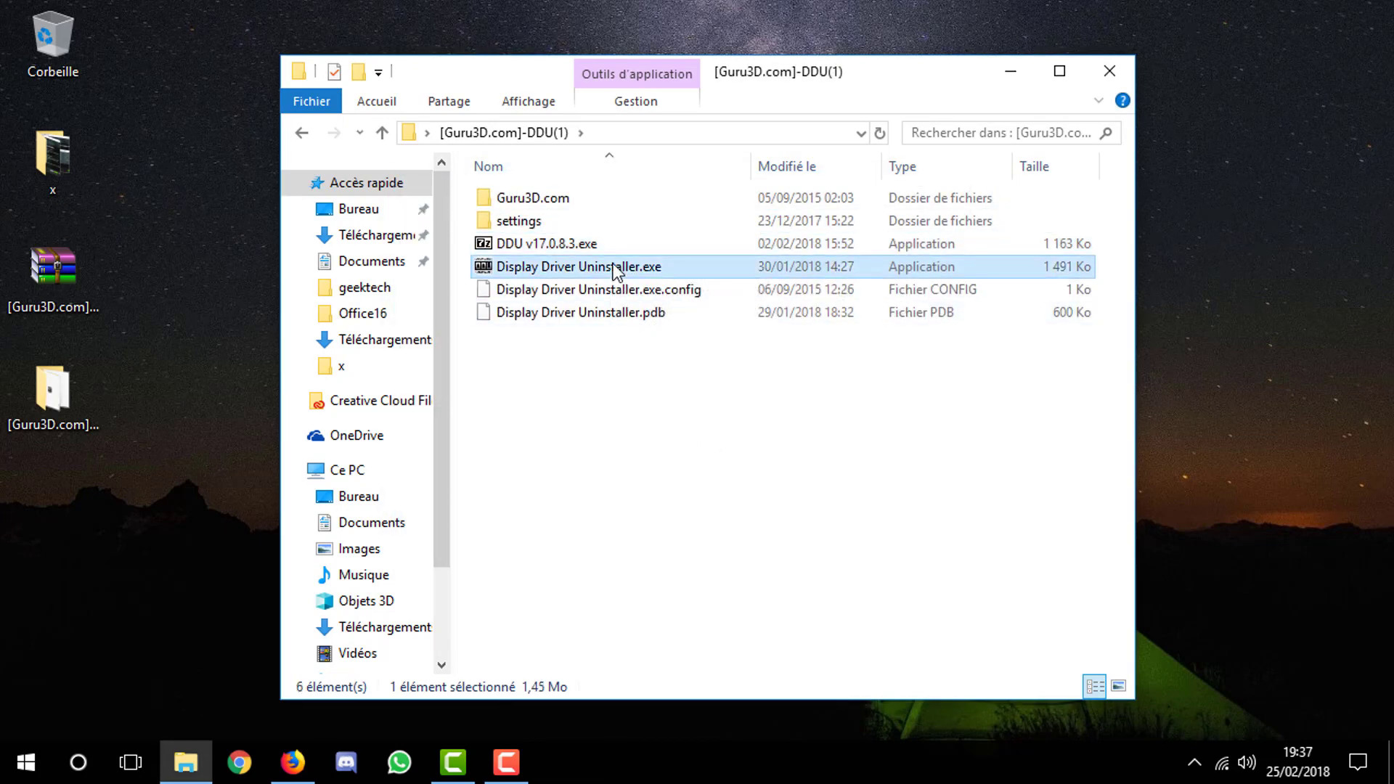
left_click(622, 290)
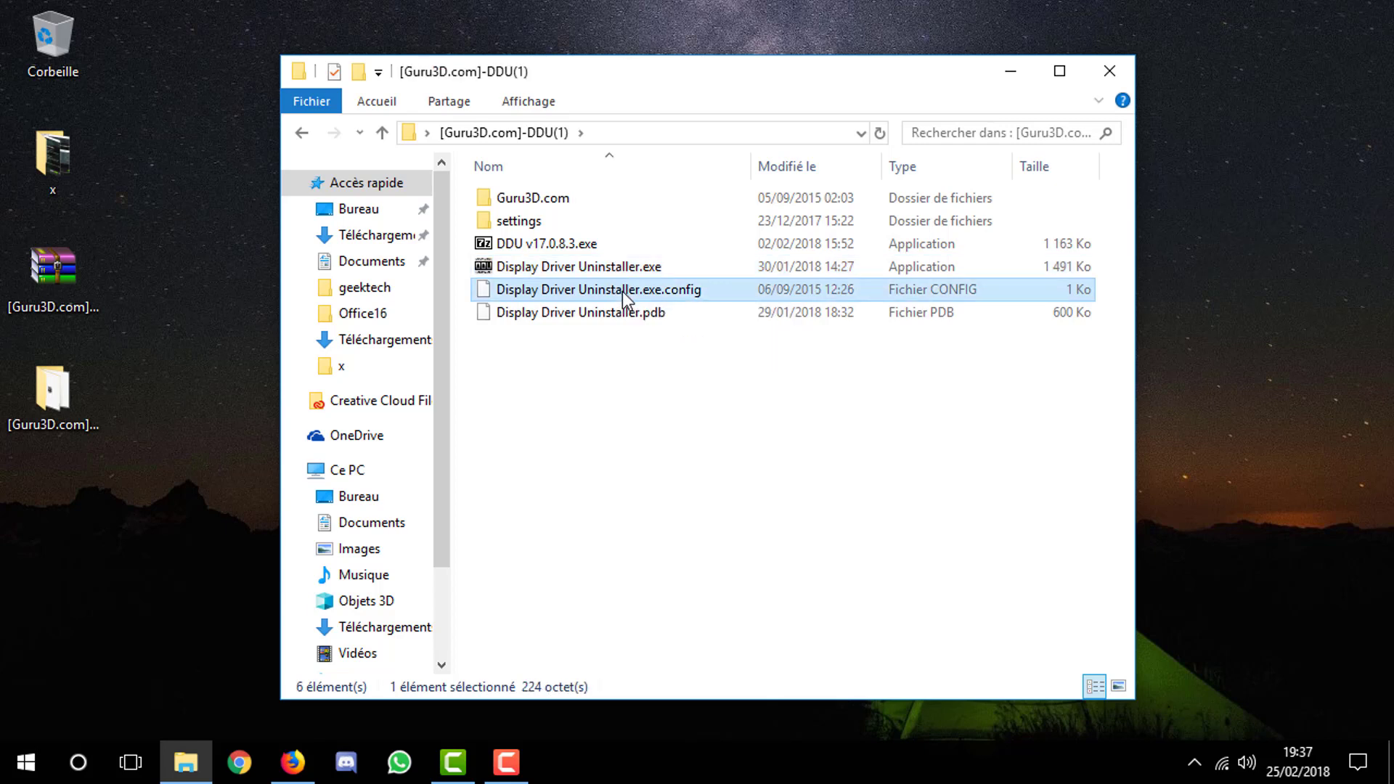
left_click(622, 314)
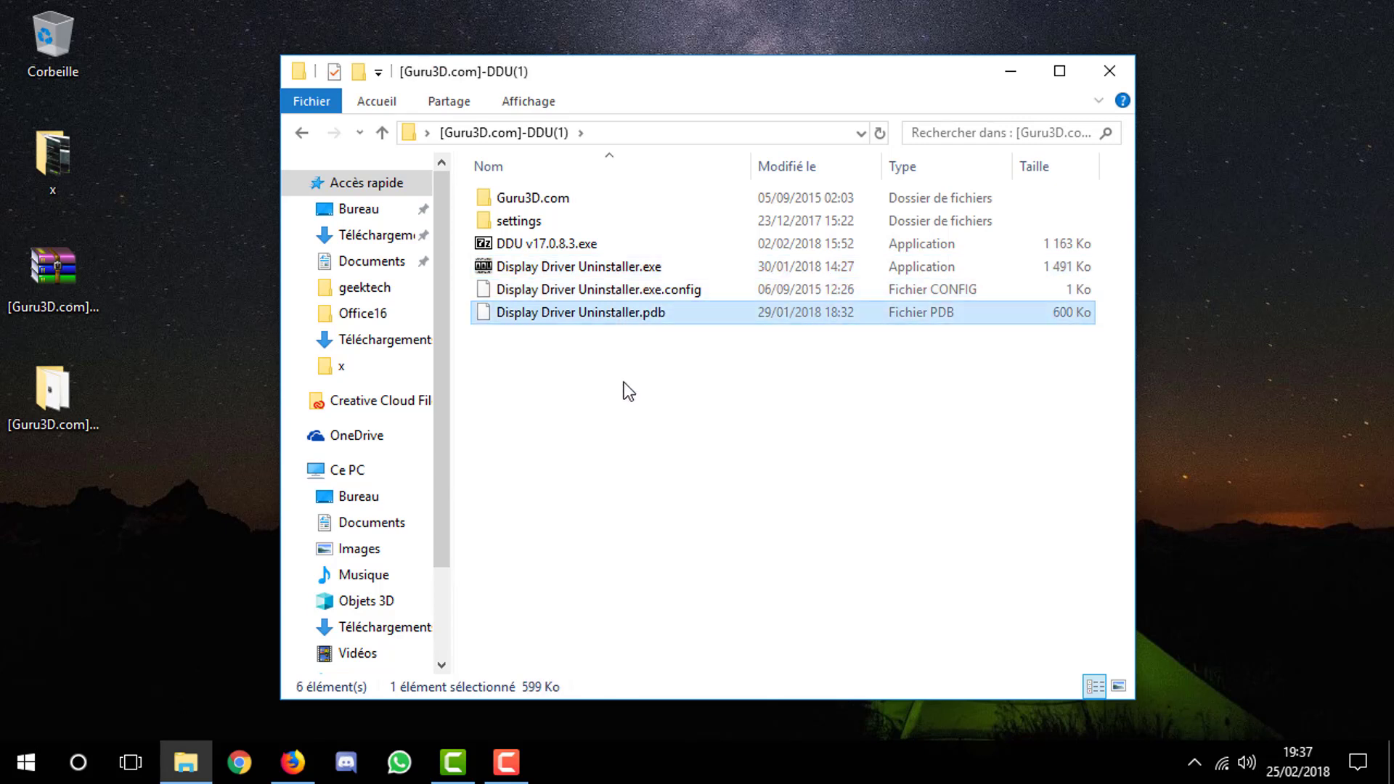
double_click(554, 272)
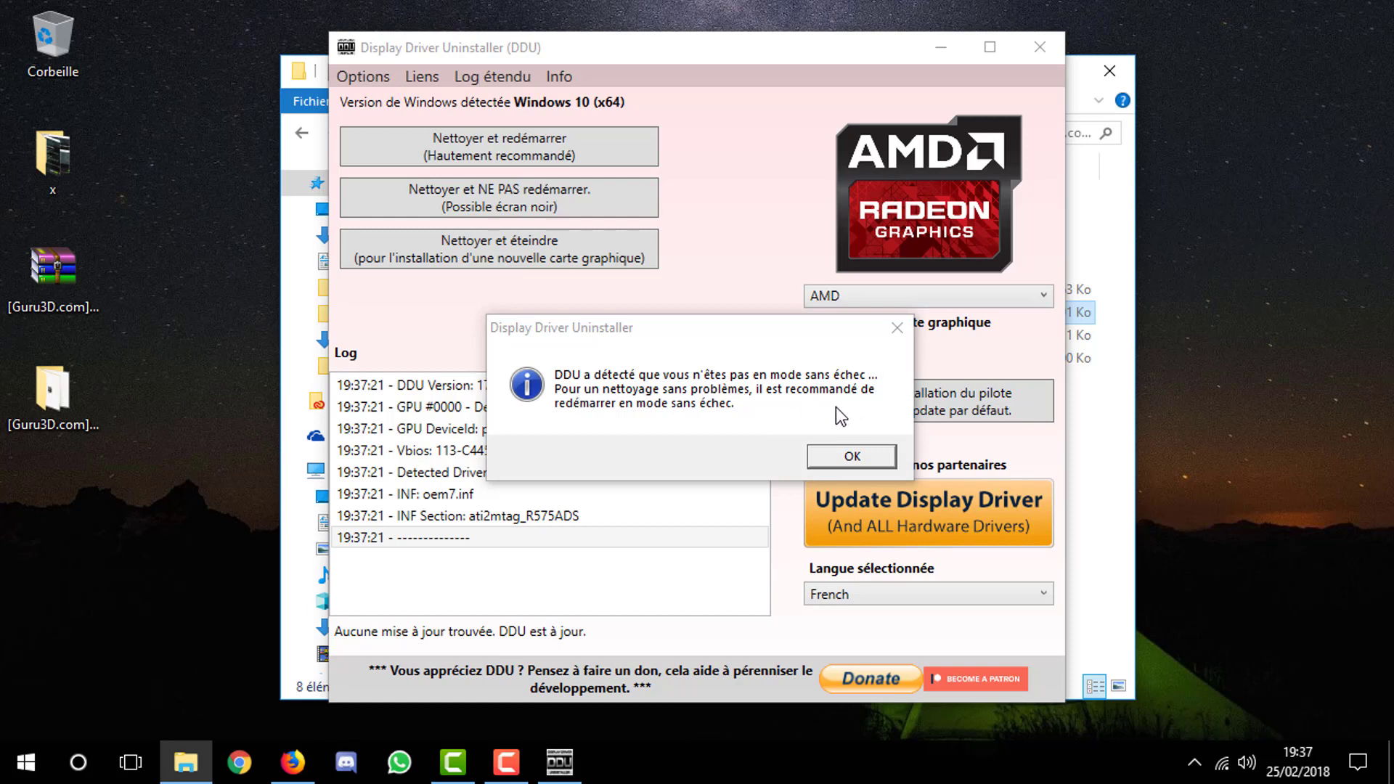
left_click(844, 457)
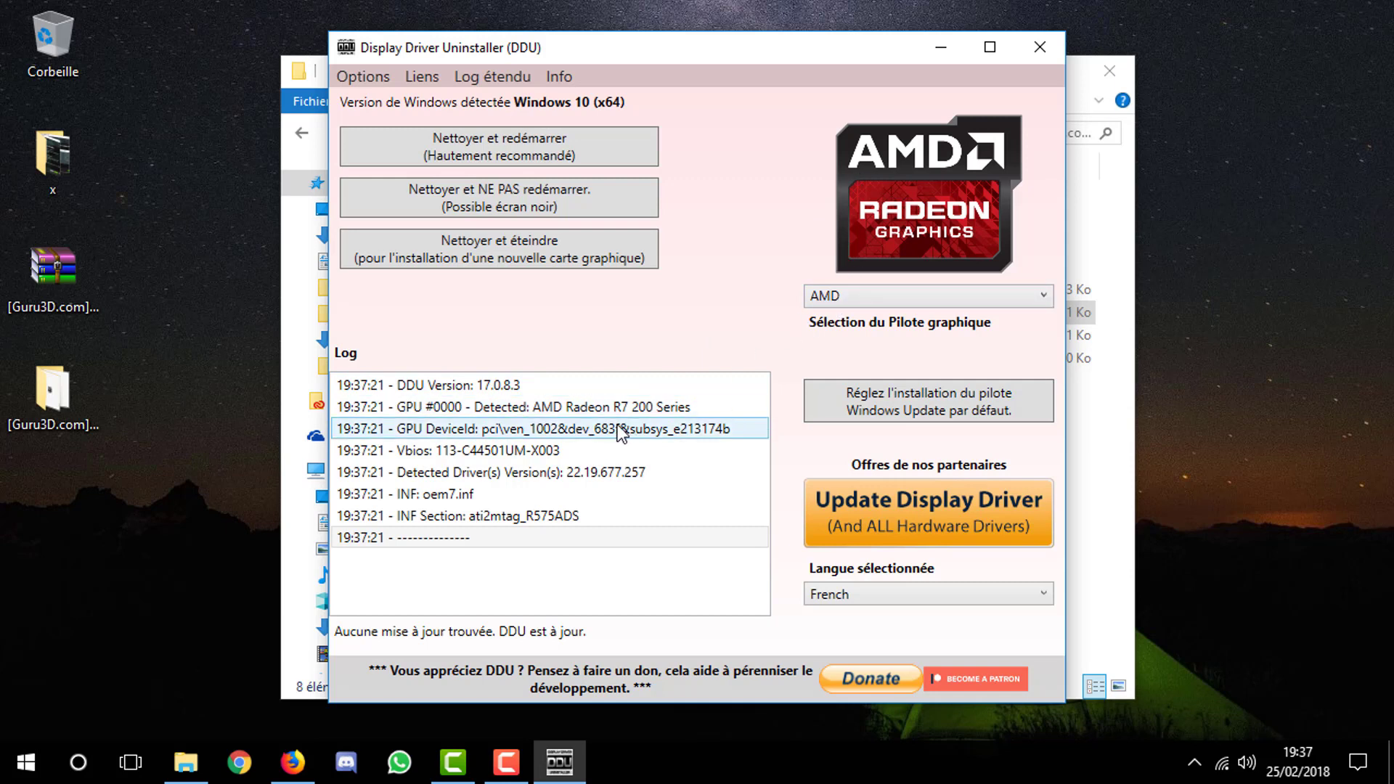
Preview the cleaning options for Nvidia and Intel by switching the graphics driver selection, and return it to AMD
left_click(864, 298)
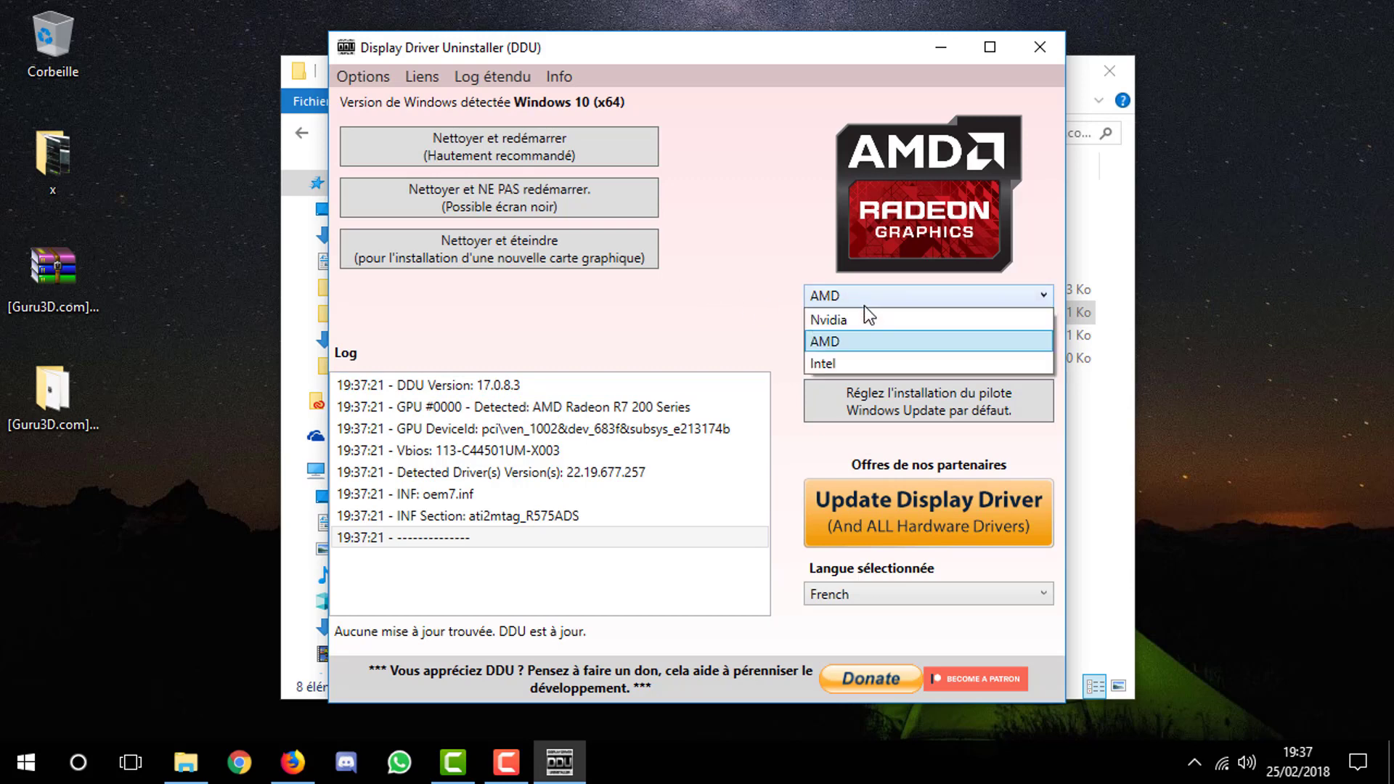
left_click(864, 319)
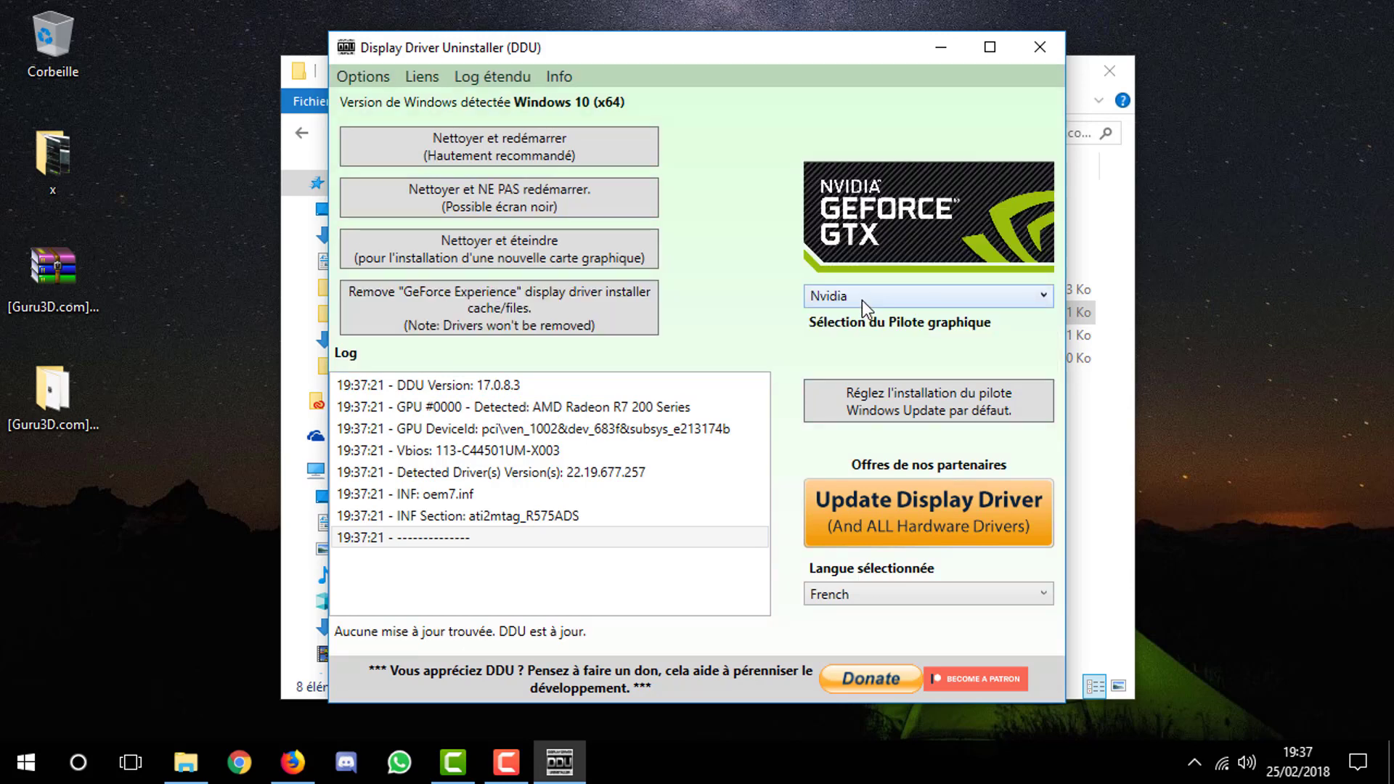
left_click(862, 300)
left_click(860, 359)
left_click(856, 295)
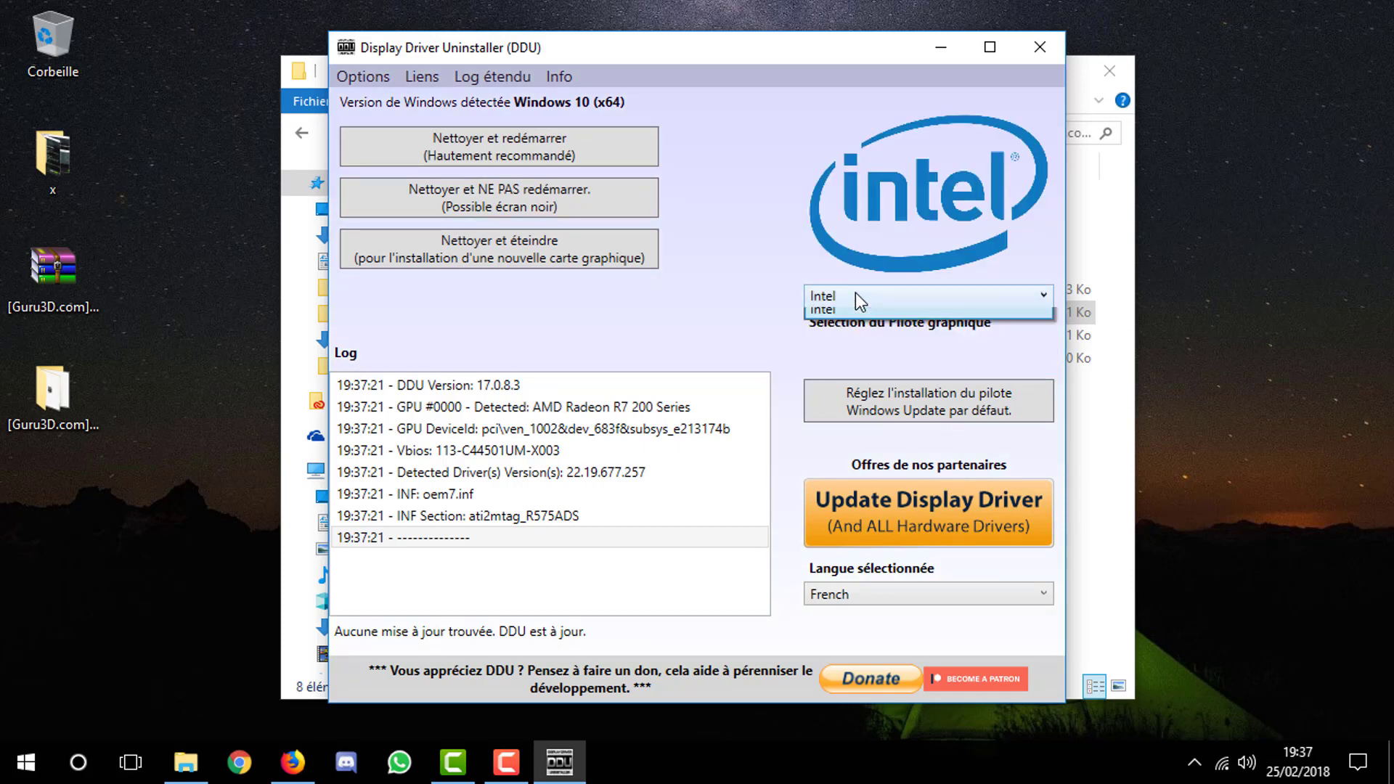
left_click(856, 334)
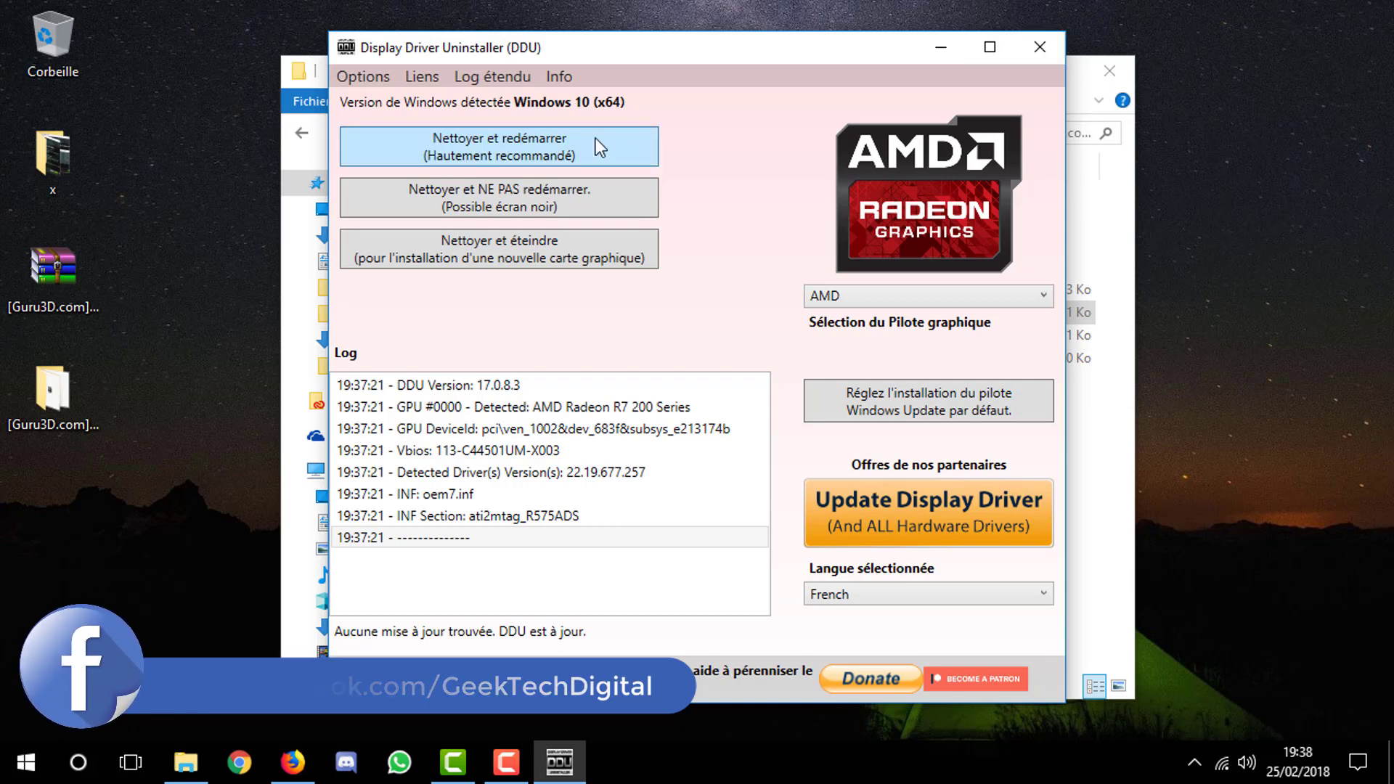
Close Display Driver Uninstaller and its extracted folder window, and switch to Firefox
left_click(1054, 46)
left_click(1107, 67)
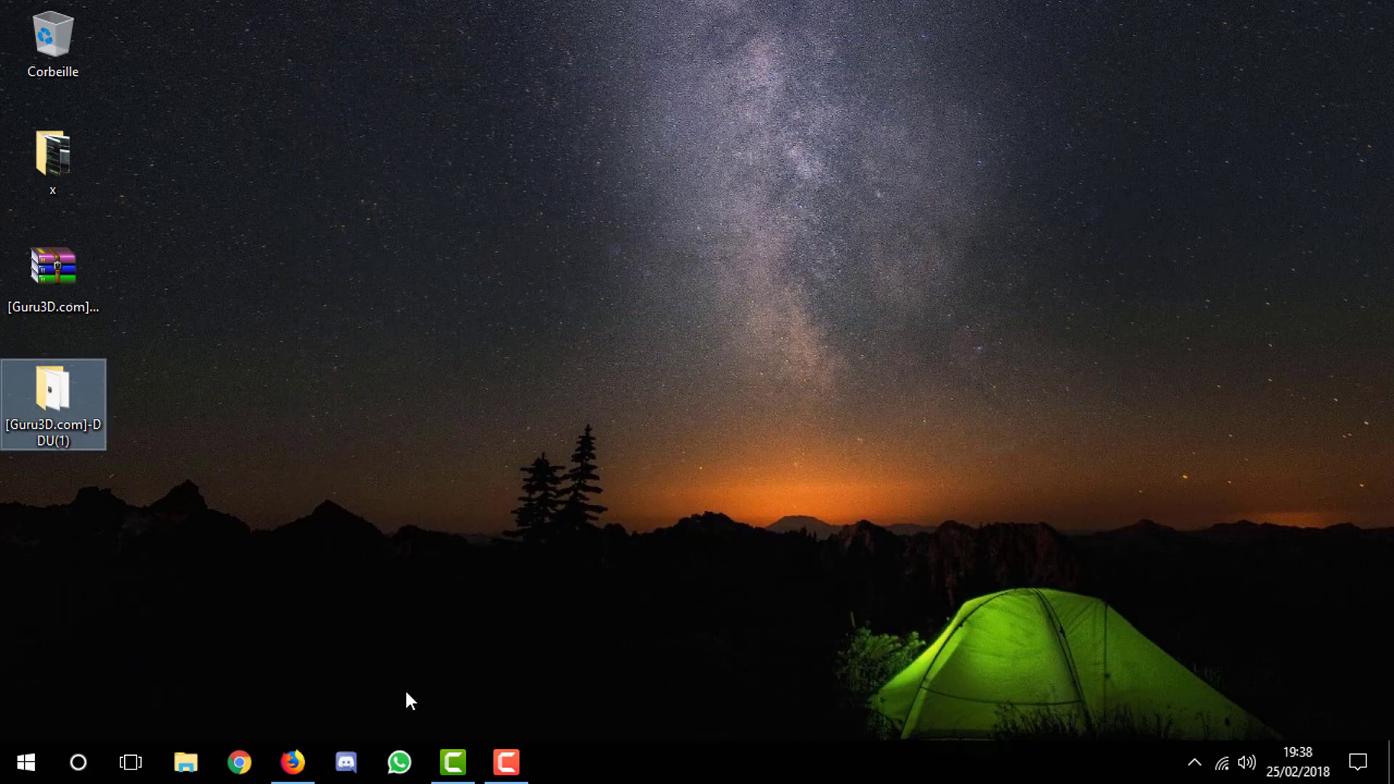
left_click(293, 763)
Go to the NVIDIA website, choose United States as the location and open the GeForce drivers page
left_click(408, 64)
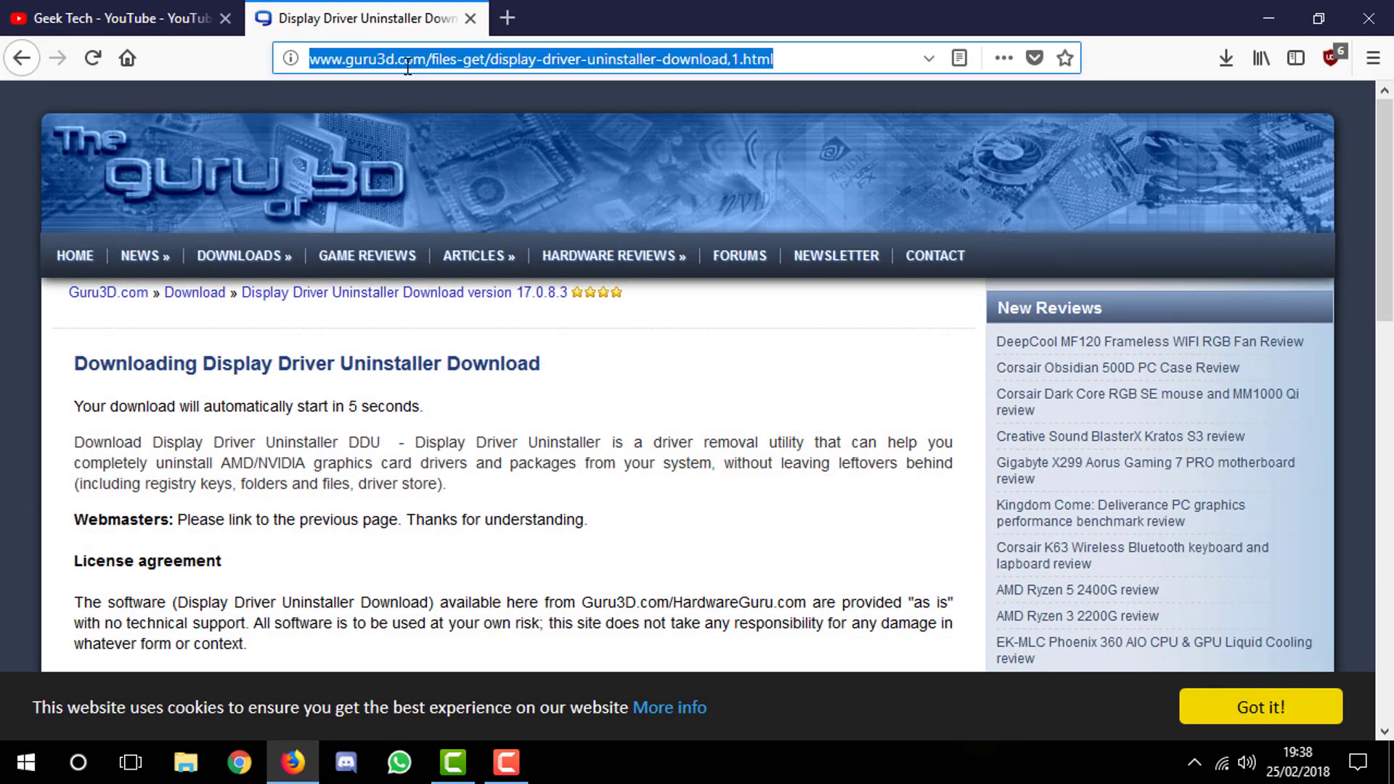
type("nvidia")
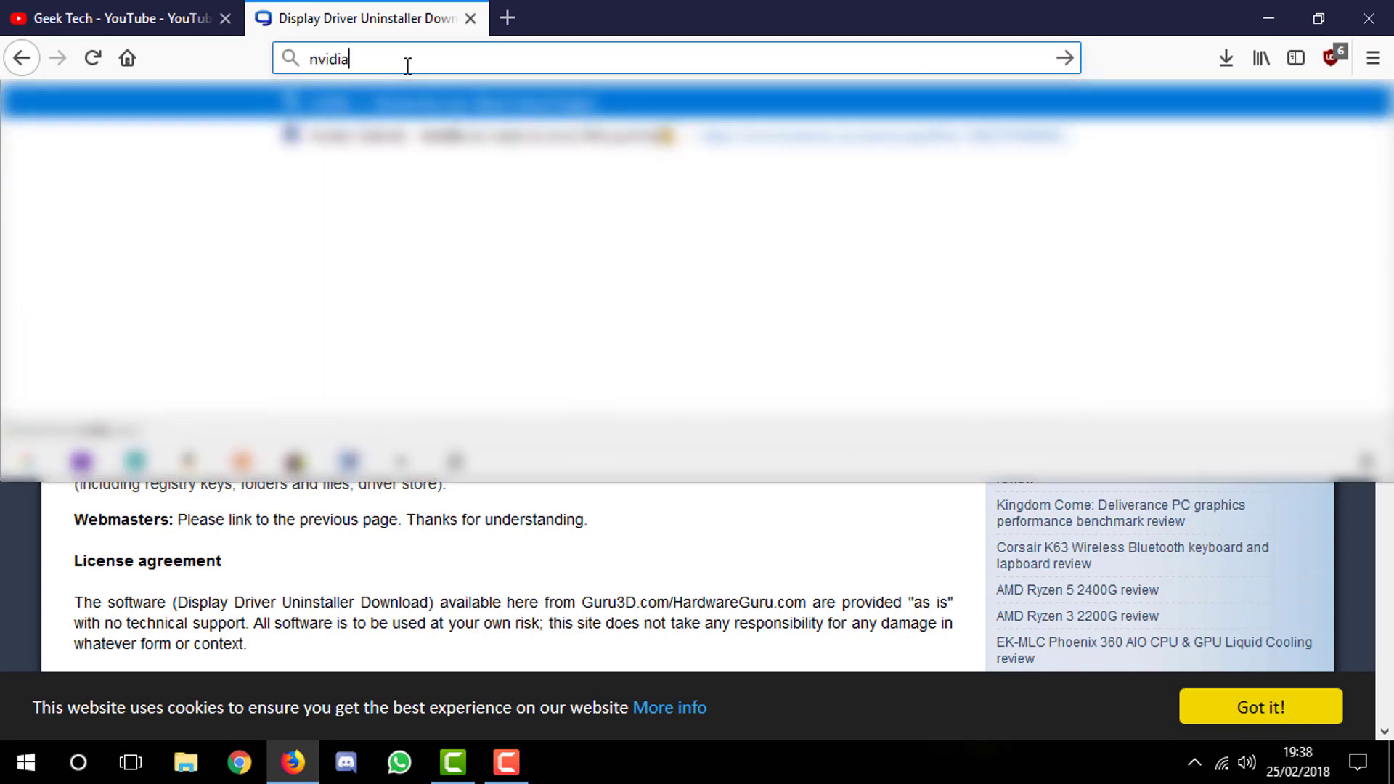
key("Return")
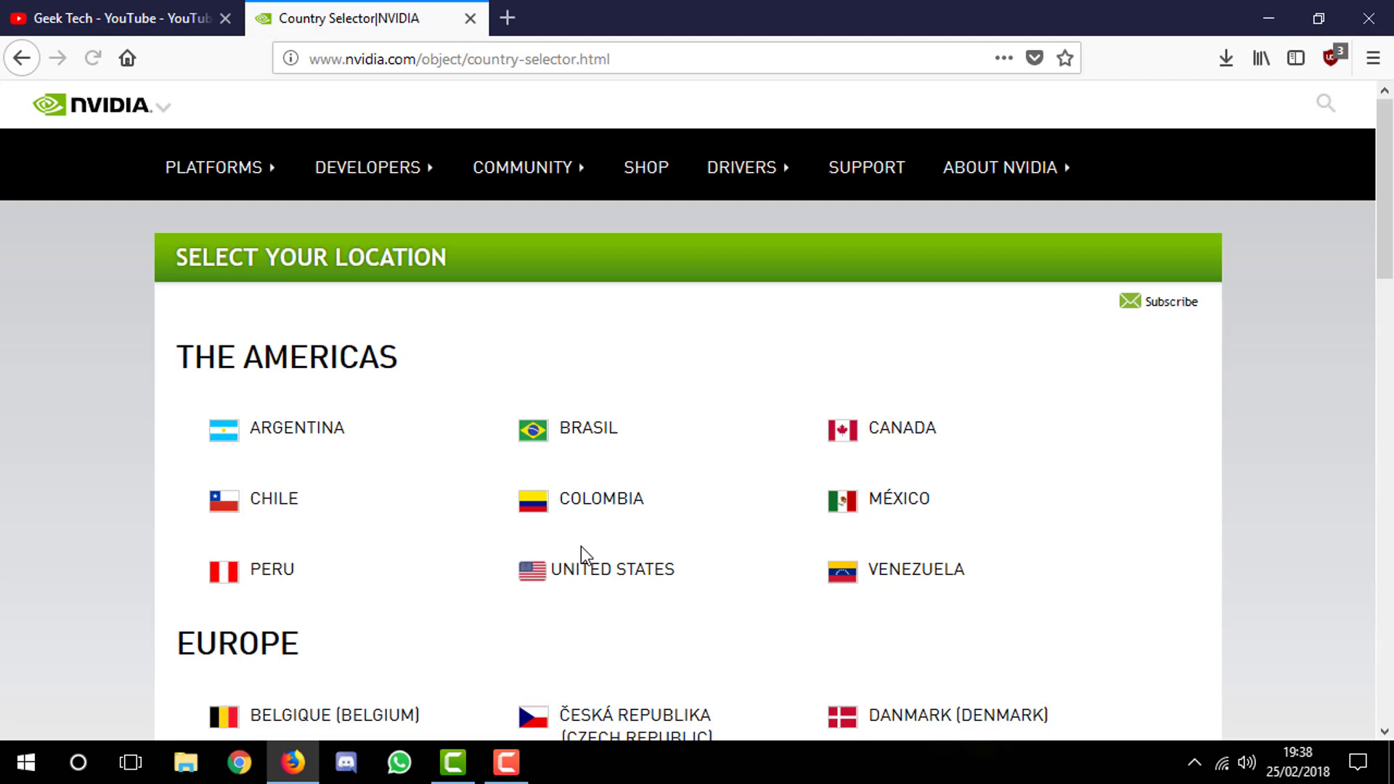
left_click(582, 570)
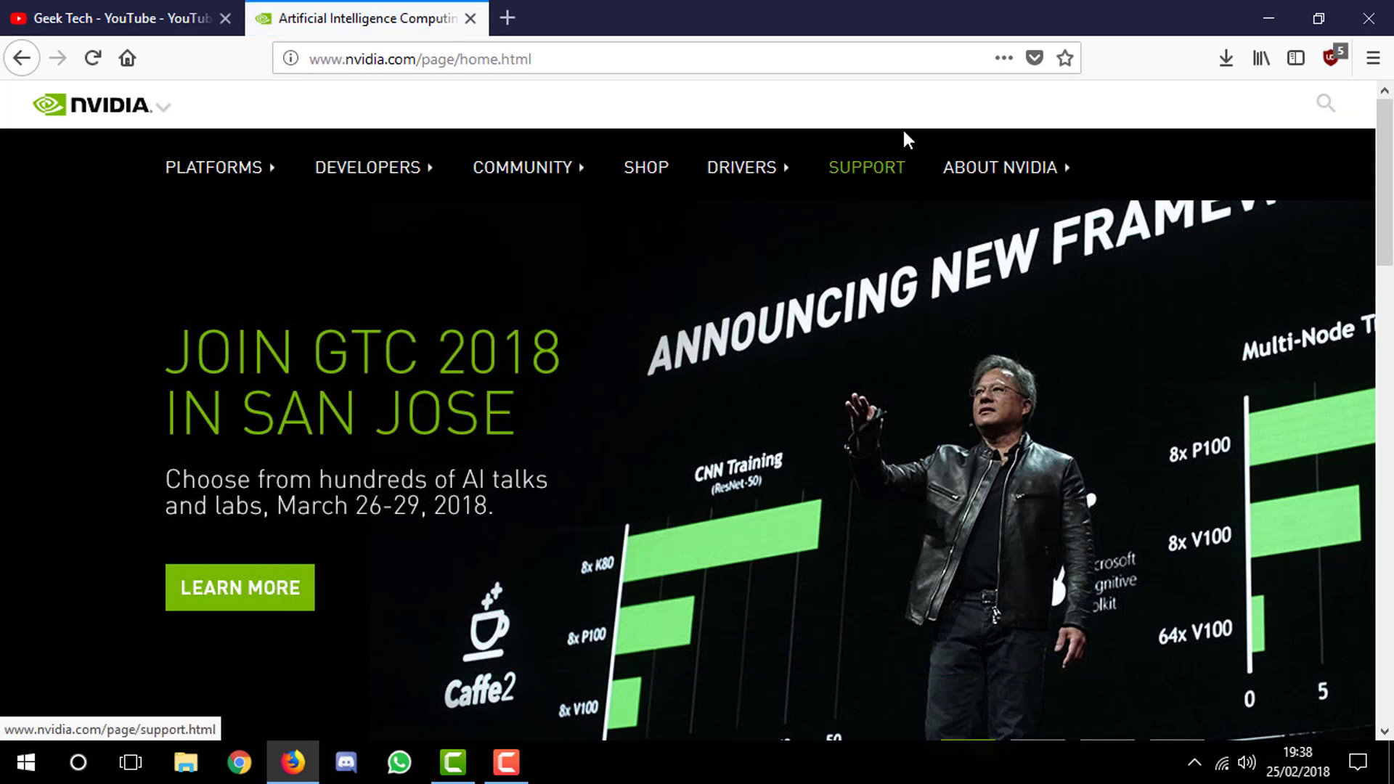
mouse_move(759, 186)
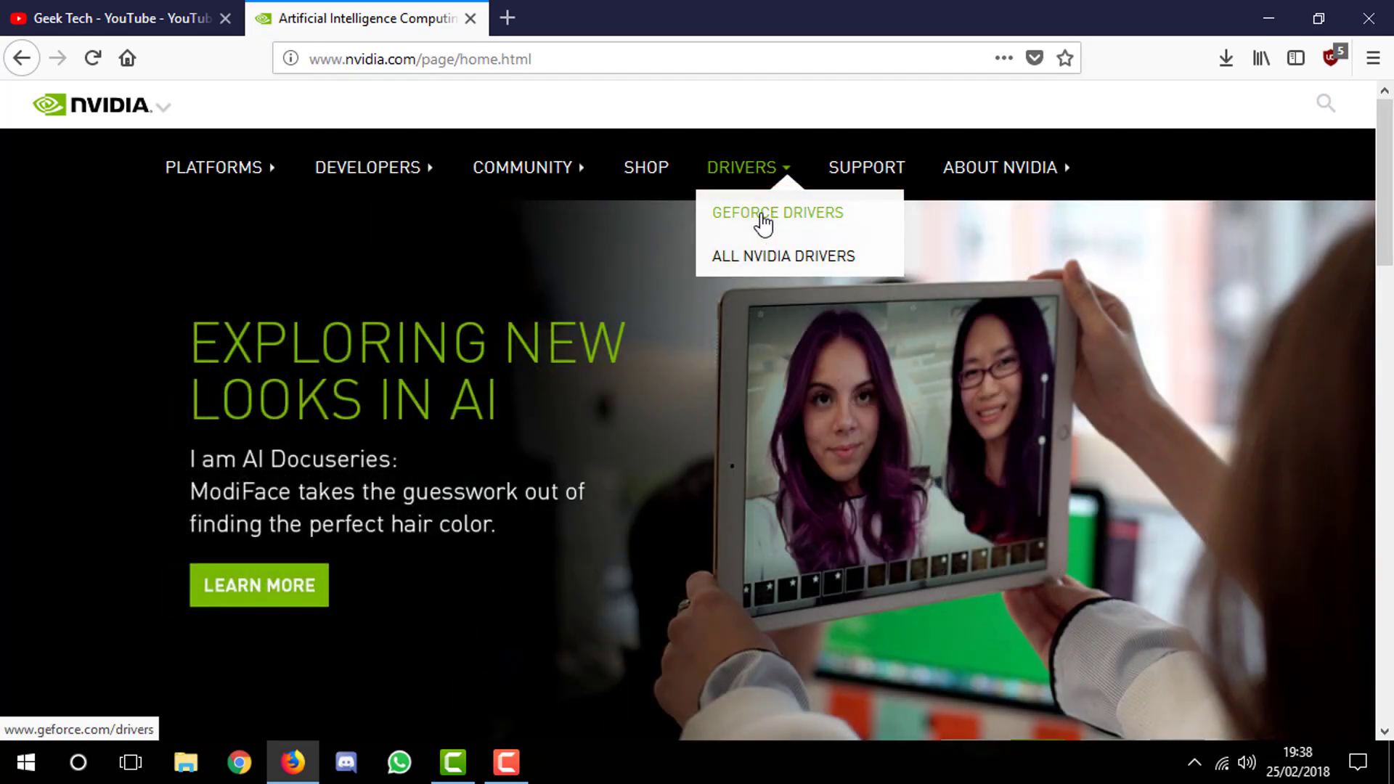
left_click(761, 216)
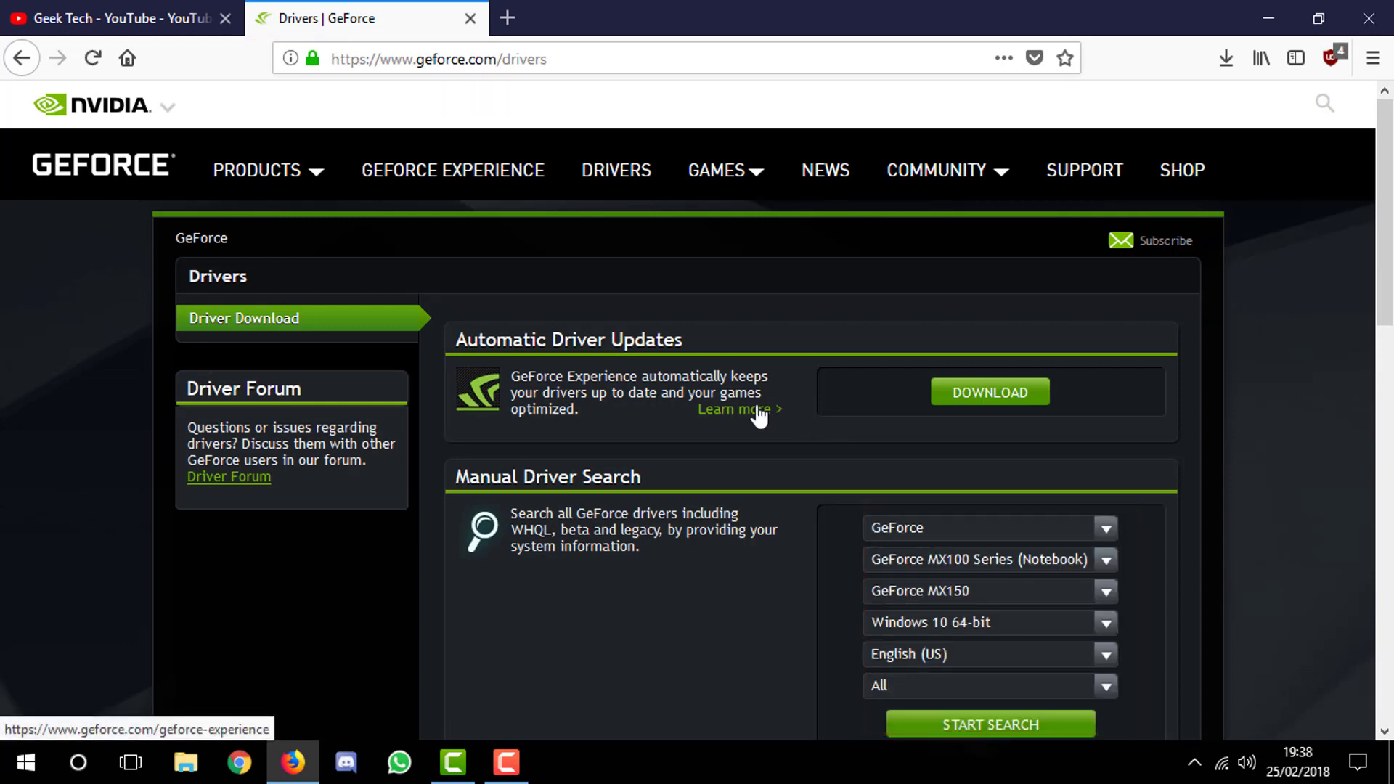
Set the manual driver search to GeForce 10 Series and the GeForce GTX 1080 card
scroll(759, 418, "down", 2)
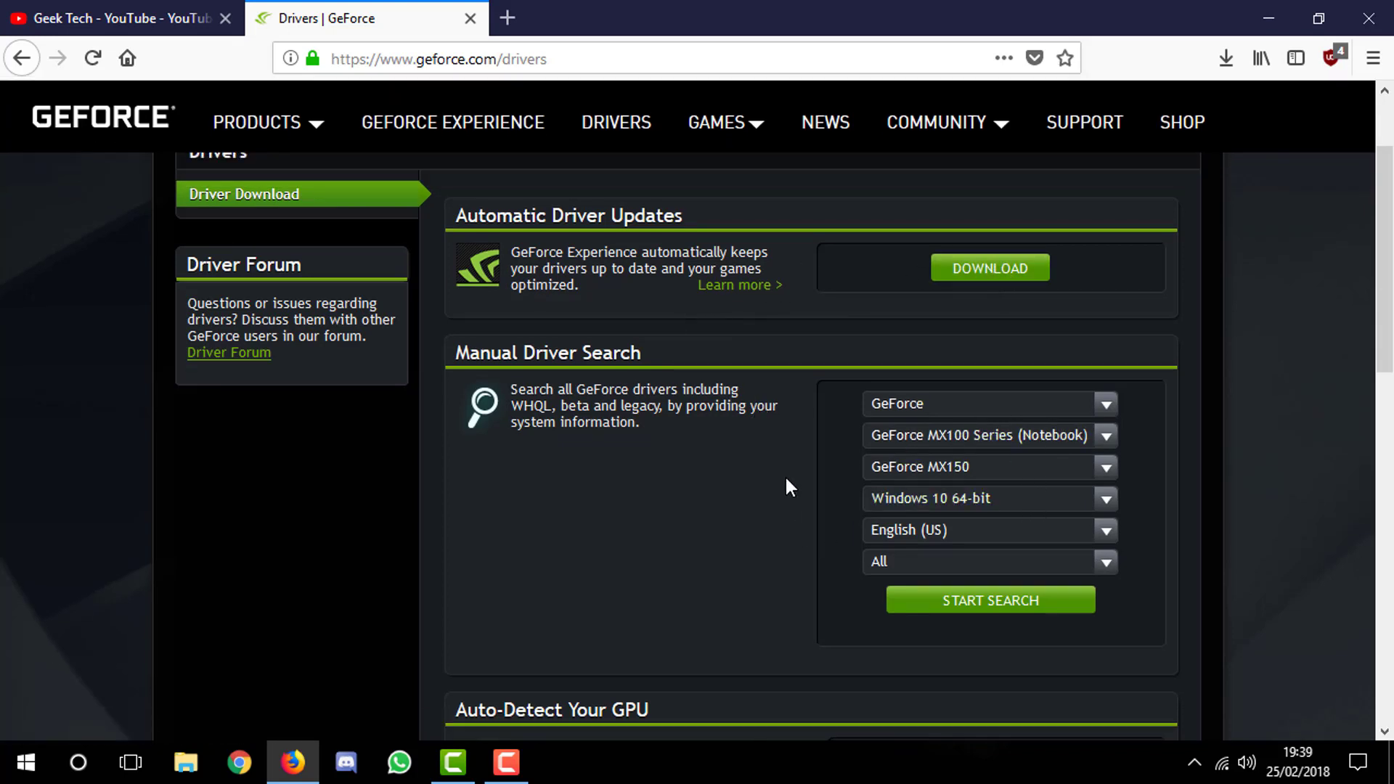
left_click(933, 437)
left_click(944, 484)
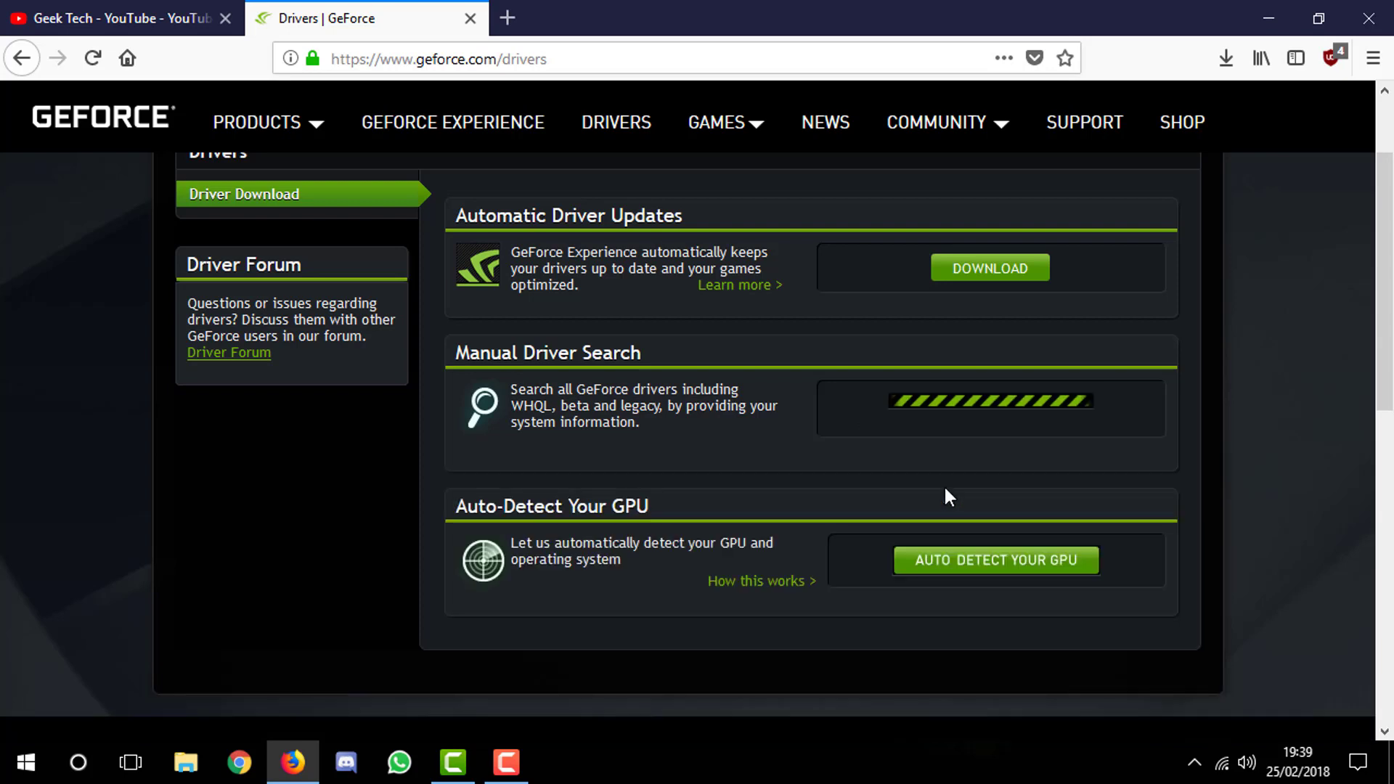
left_click(905, 465)
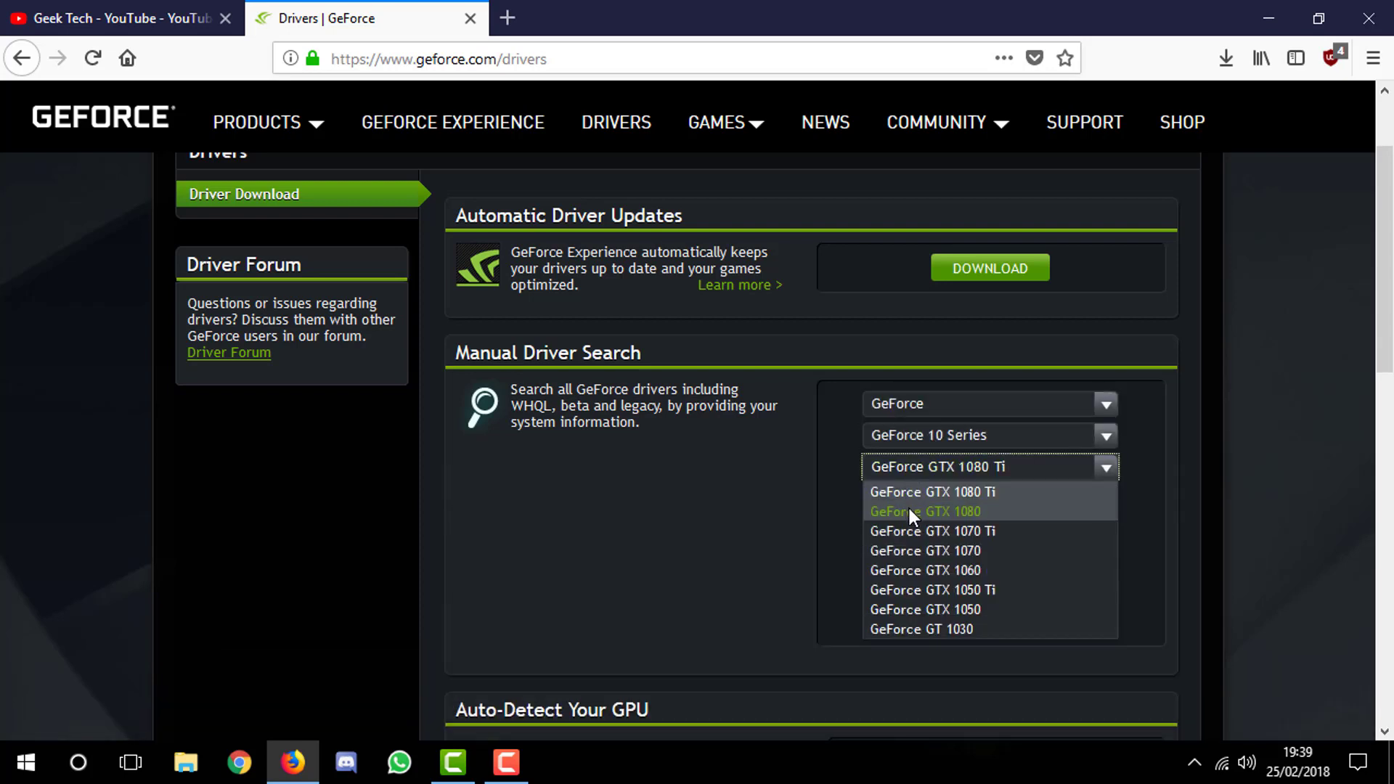
left_click(909, 510)
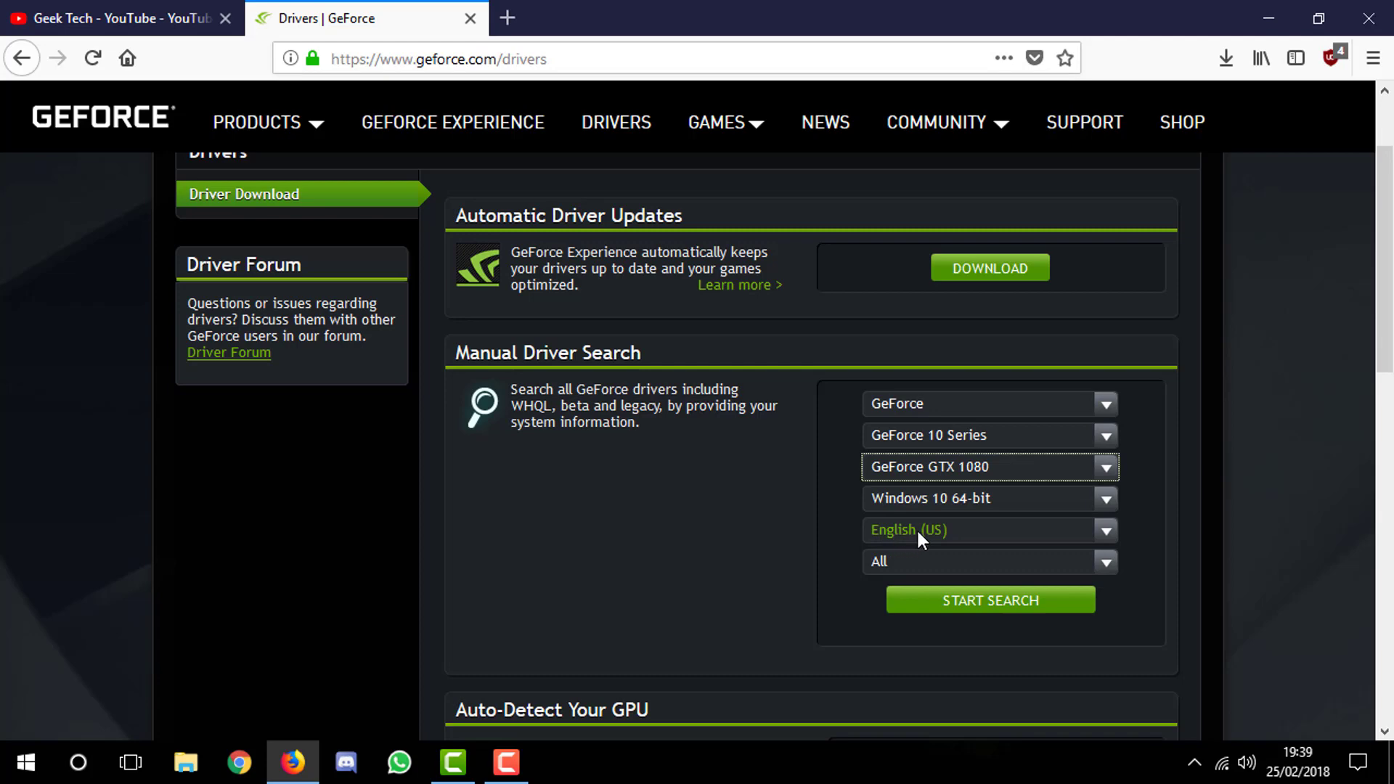
left_click(916, 528)
scroll(916, 529, "down", 2)
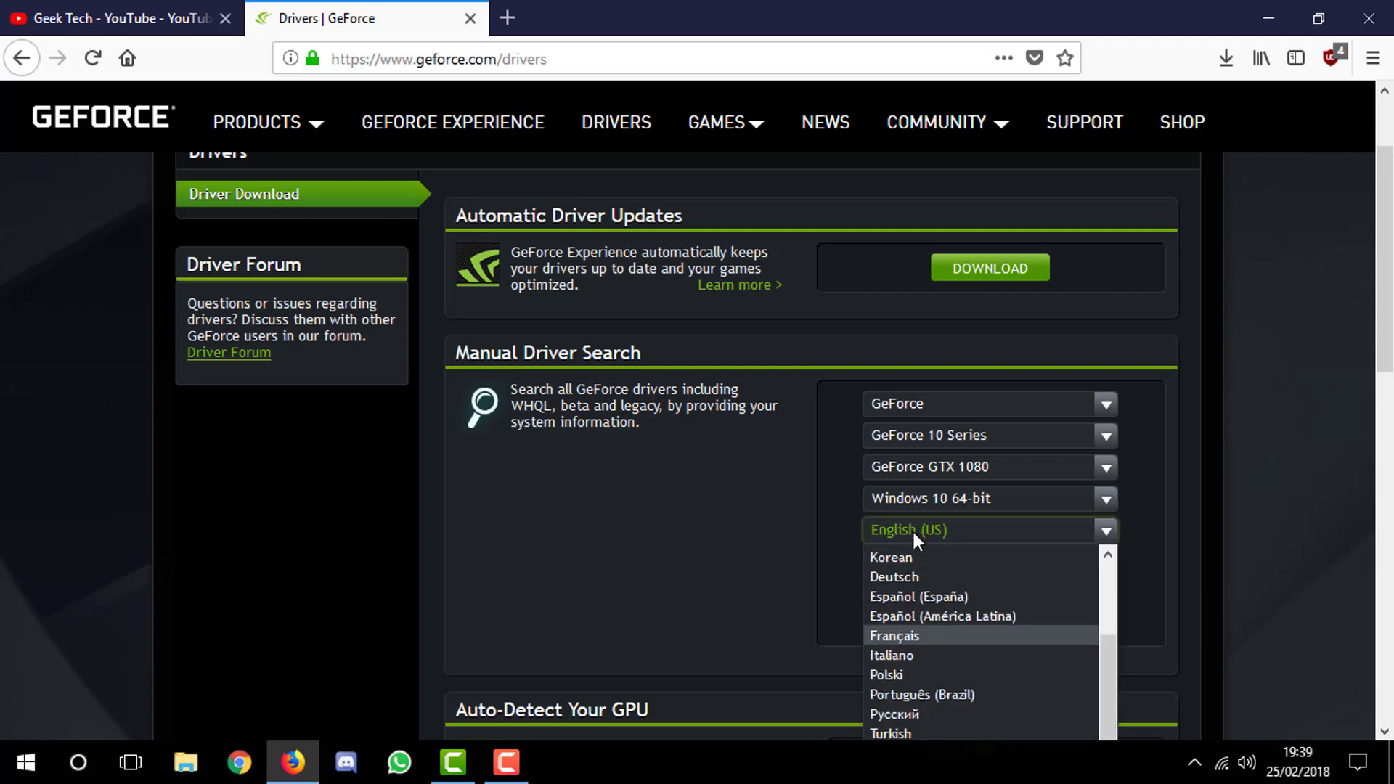
scroll(938, 645, "down", 4)
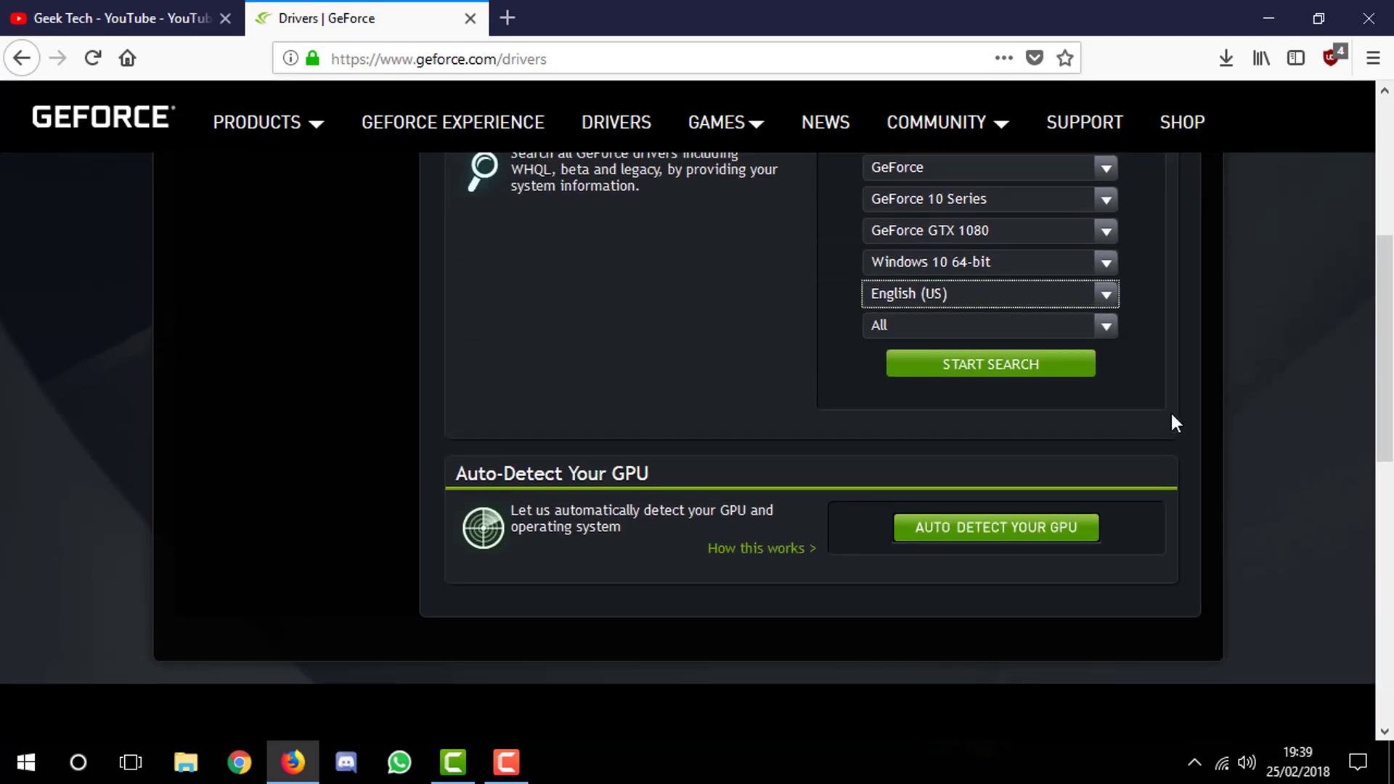
scroll(988, 451, "up", 2)
left_click(982, 410)
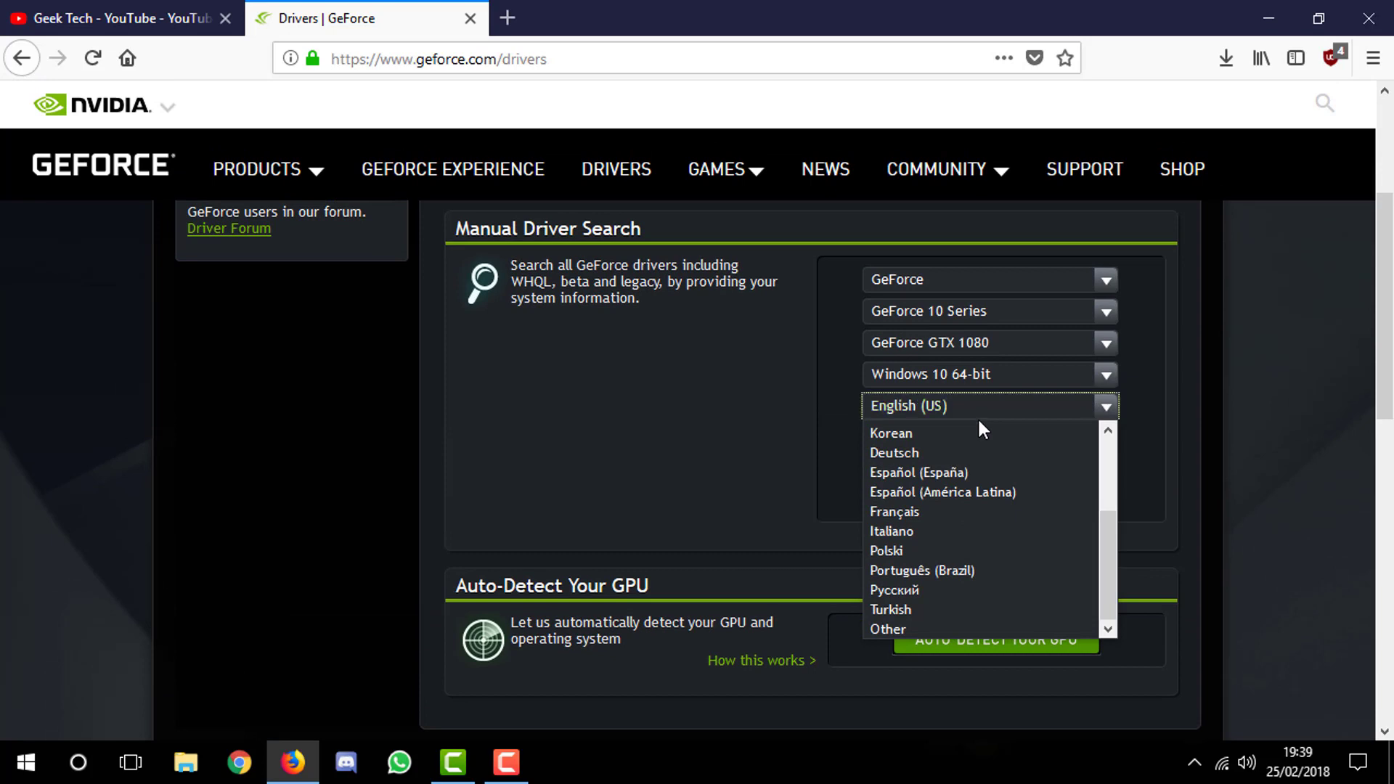
scroll(974, 515, "down", 2)
scroll(1002, 436, "up", 1)
left_click(1024, 356)
scroll(1037, 416, "up", 1)
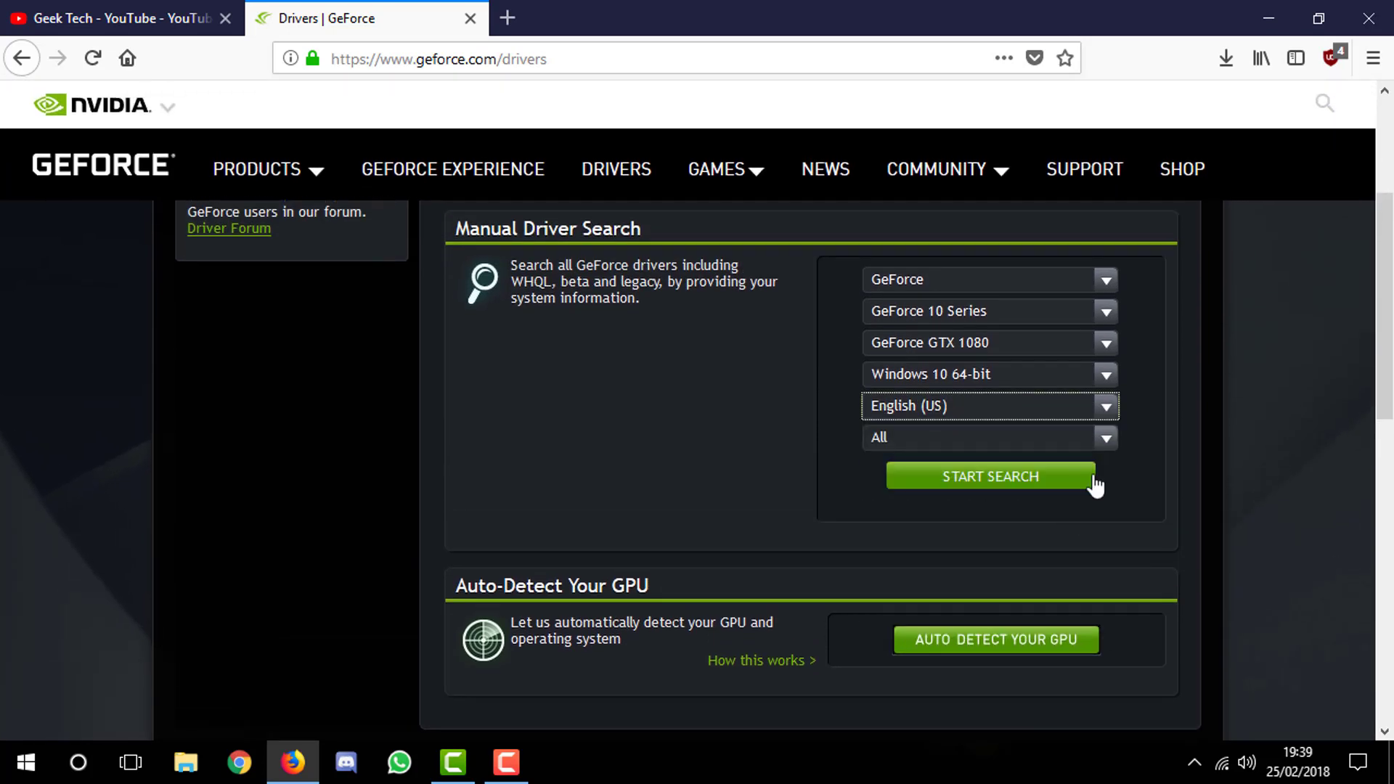
Set the driver language to Français and start the manual driver search
left_click(1100, 406)
left_click_drag(1104, 495, 1107, 581)
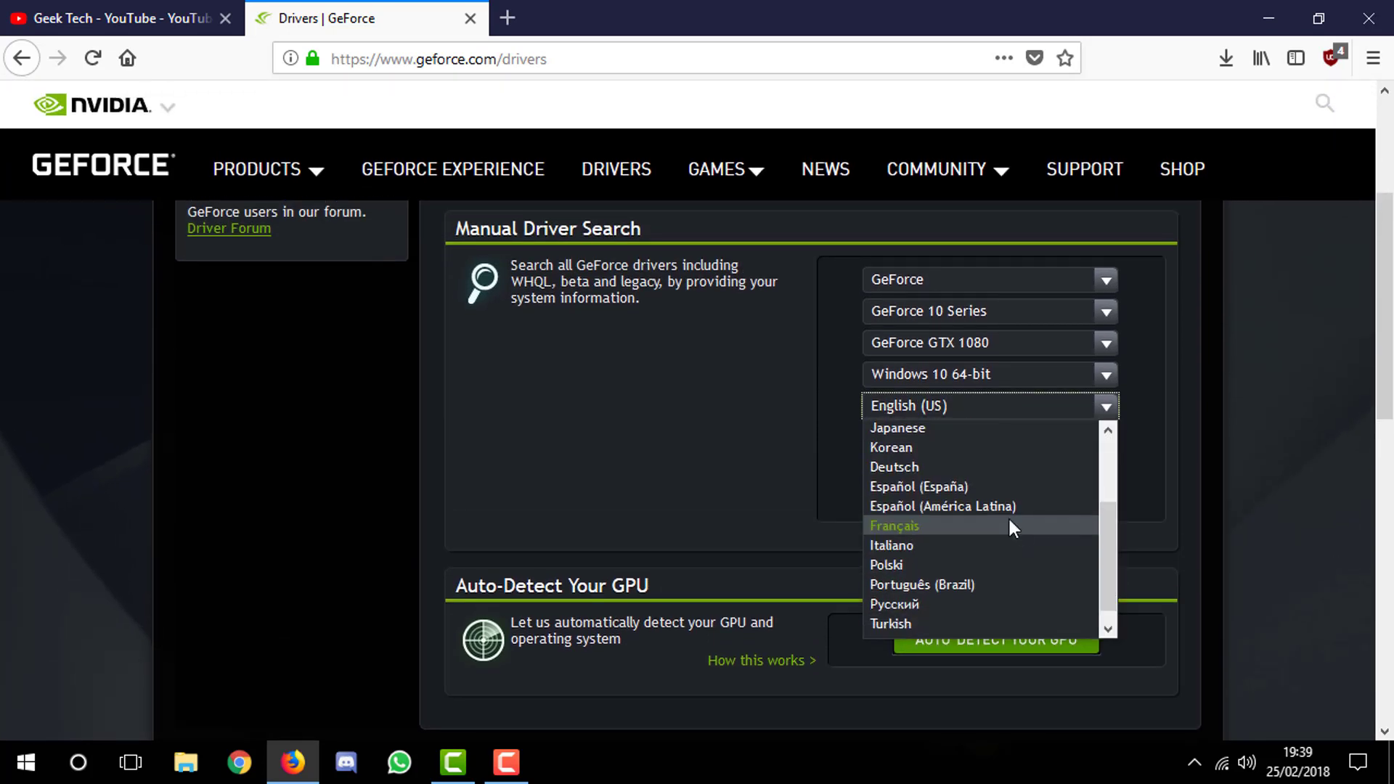
left_click(1003, 527)
left_click(958, 487)
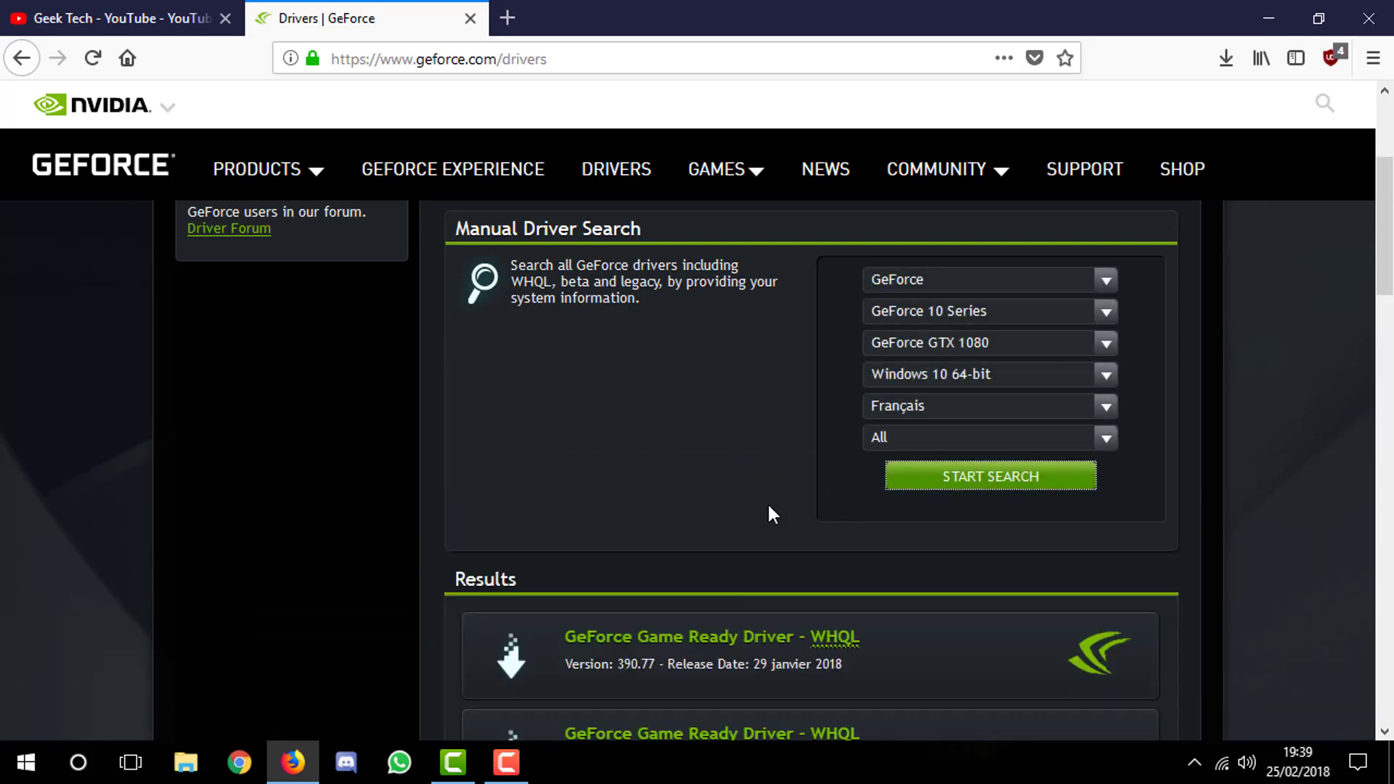
left_click(896, 473)
Examine the list of GeForce Game Ready drivers found, with their versions, release dates and WHQL certification
scroll(889, 468, "down", 8)
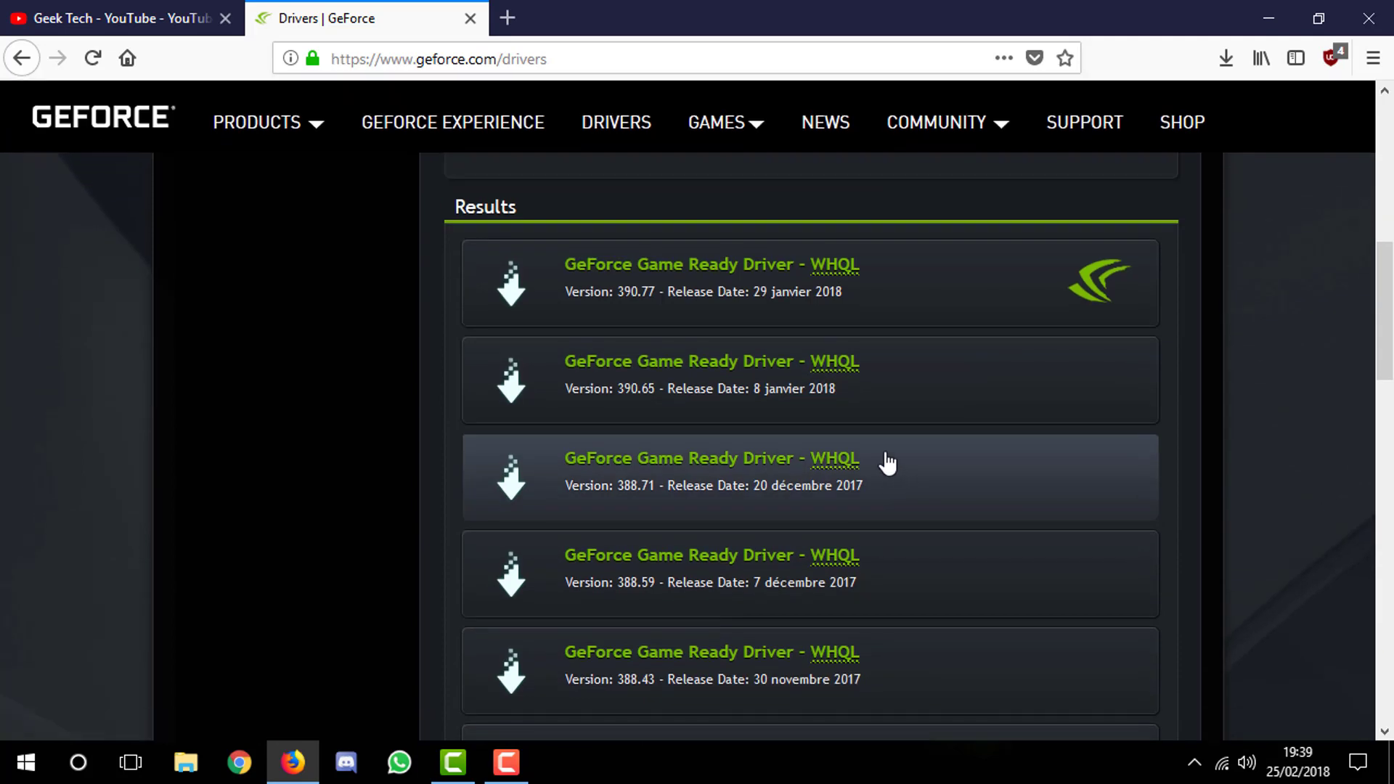
scroll(886, 465, "up", 7)
scroll(886, 465, "up", 7)
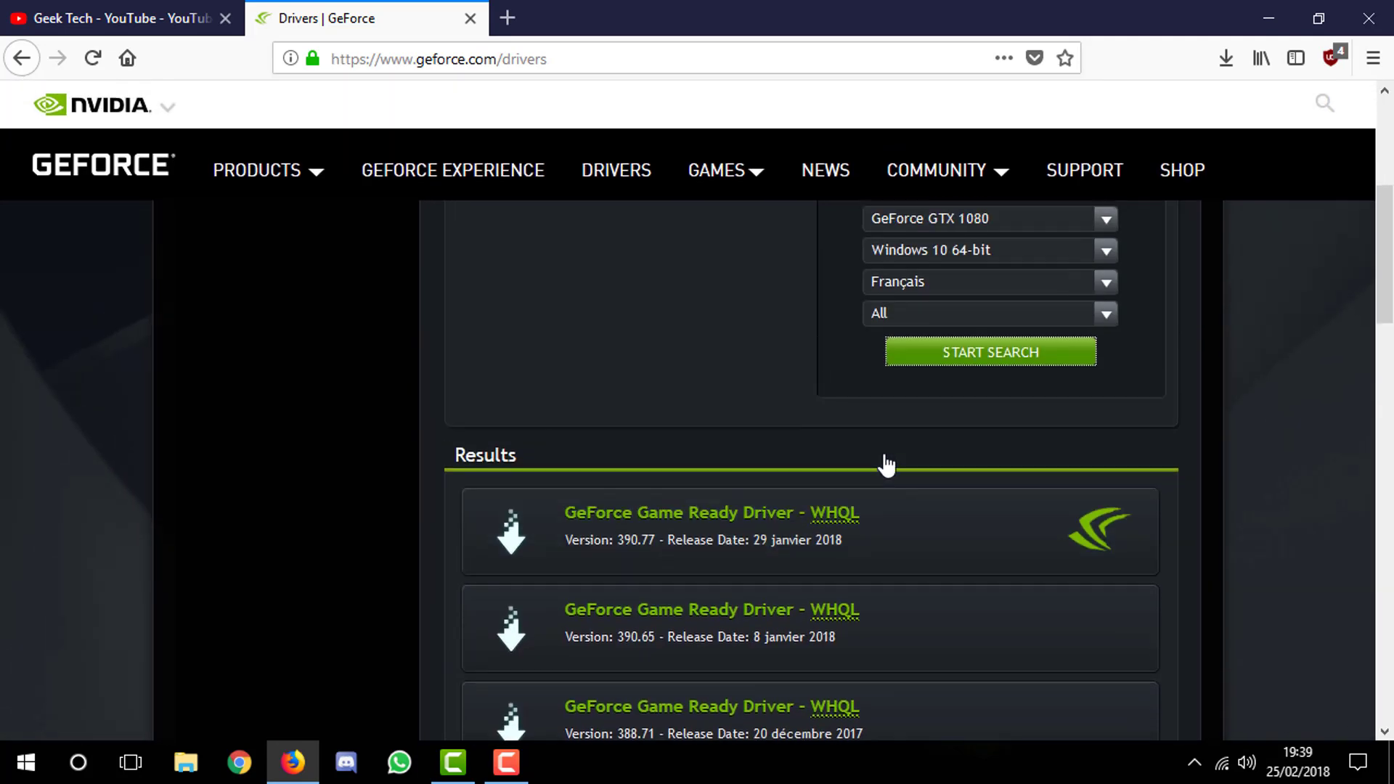
scroll(886, 465, "down", 3)
scroll(885, 461, "down", 6)
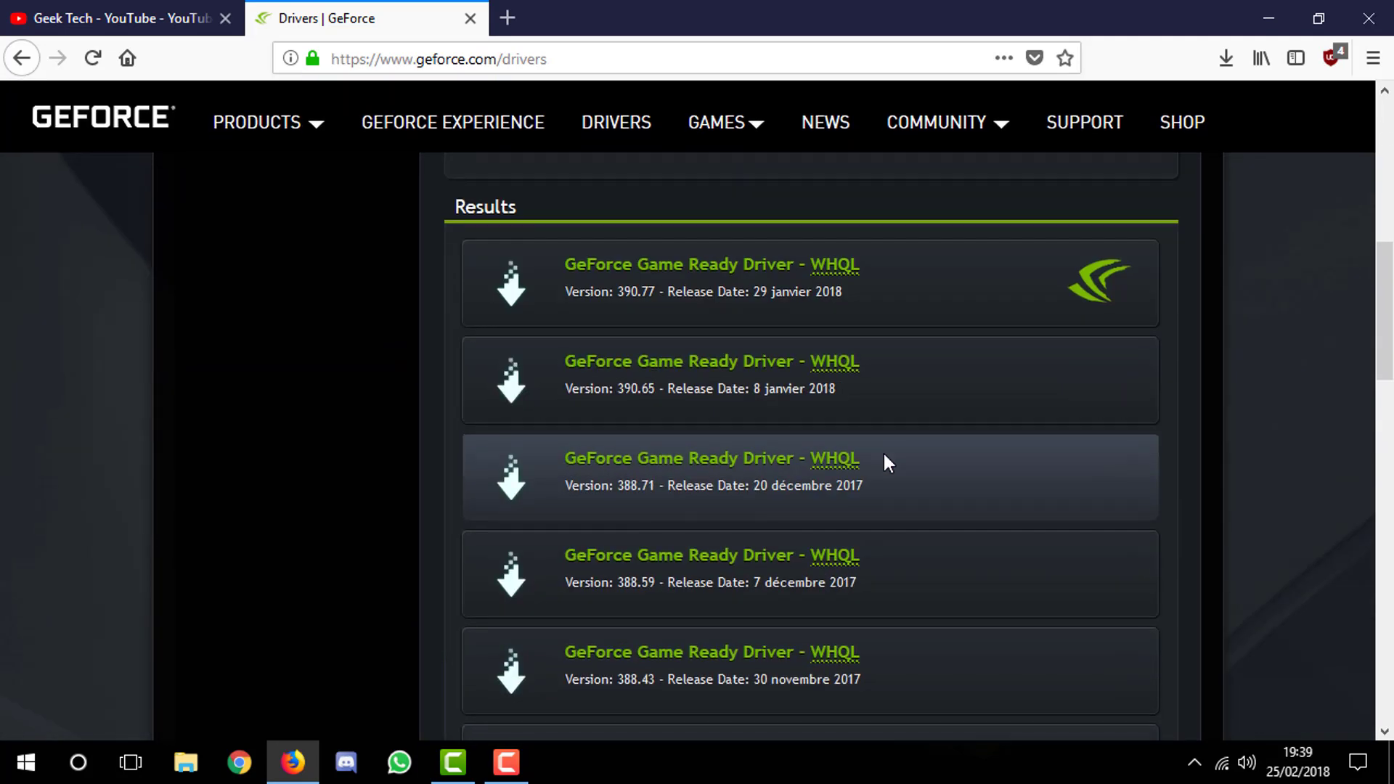
scroll(654, 270, "up", 1)
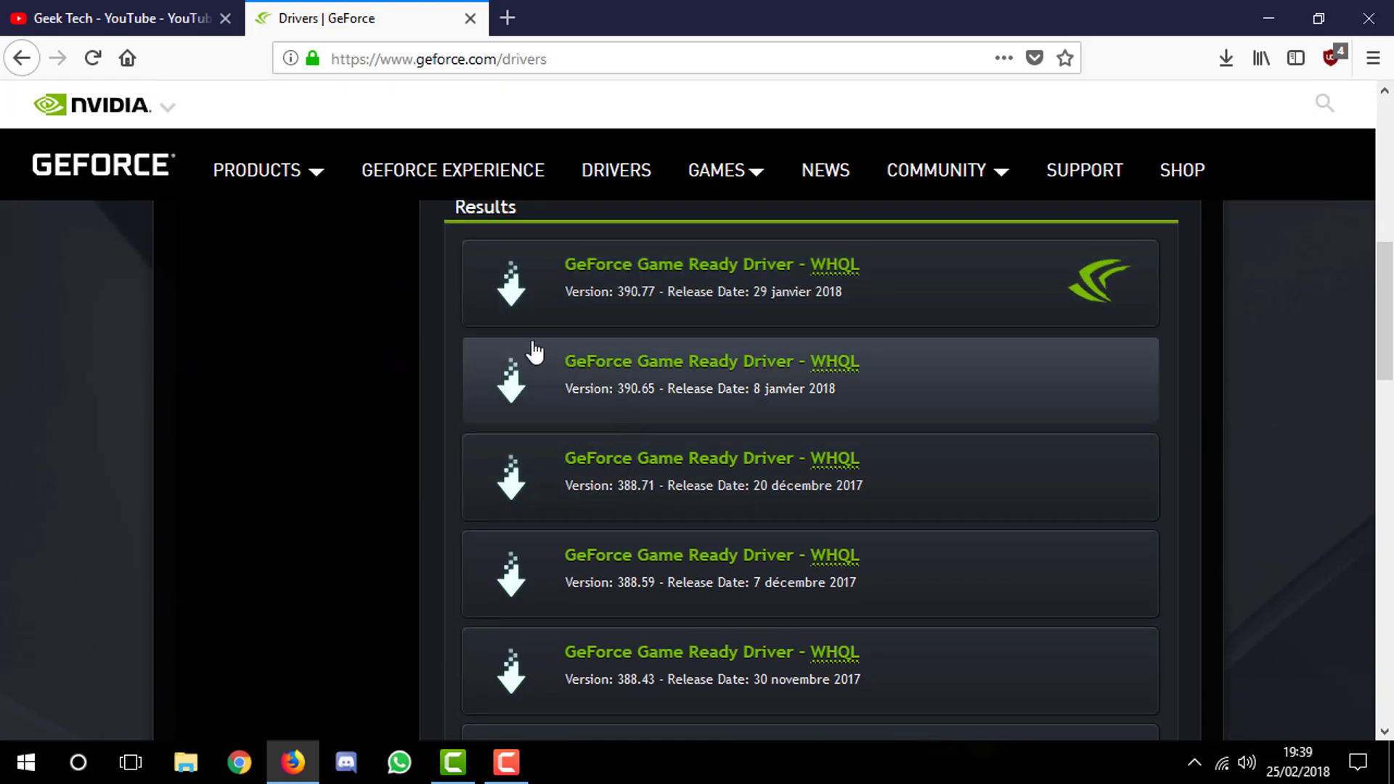
mouse_move(817, 371)
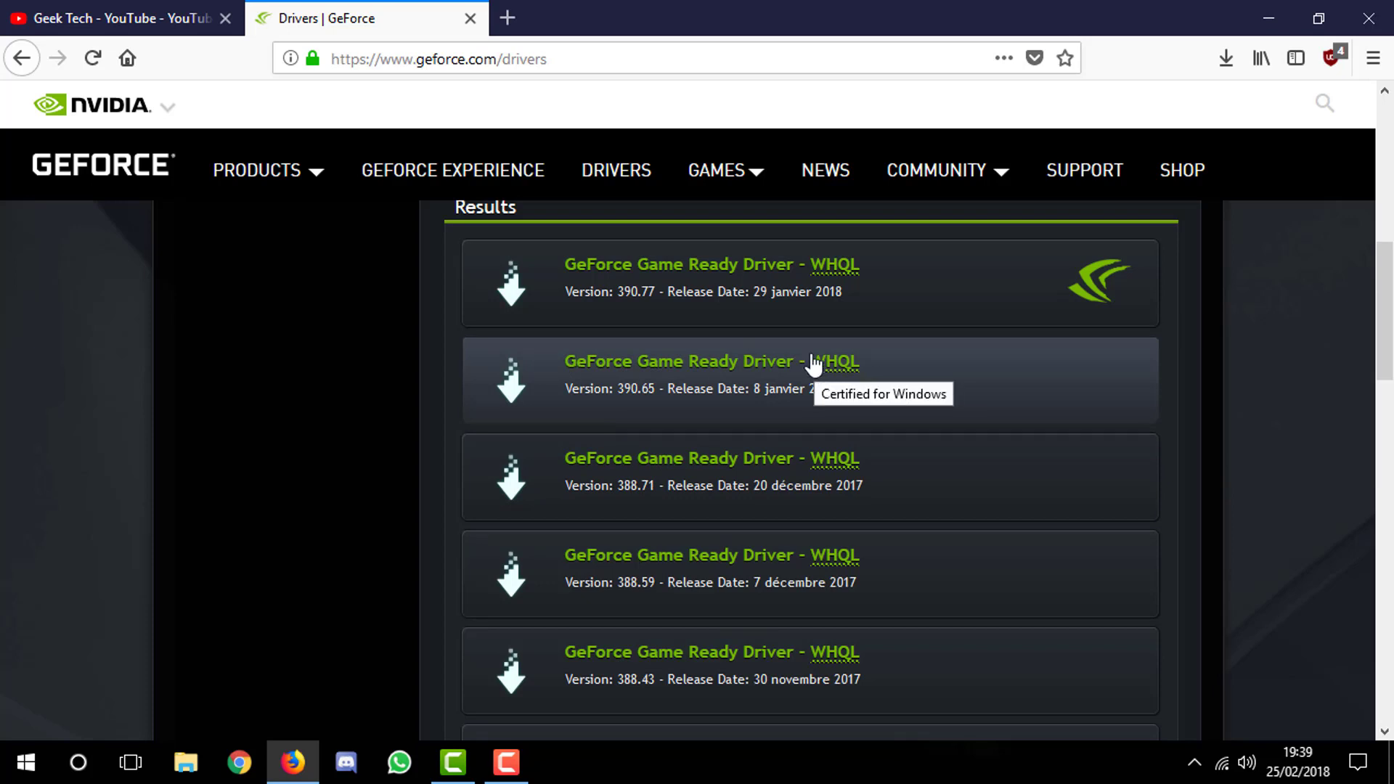
Return to nvidia.com by editing the page address, choose United States and open the page for all NVIDIA drivers
left_click(434, 60)
left_click_drag(416, 60, 464, 66)
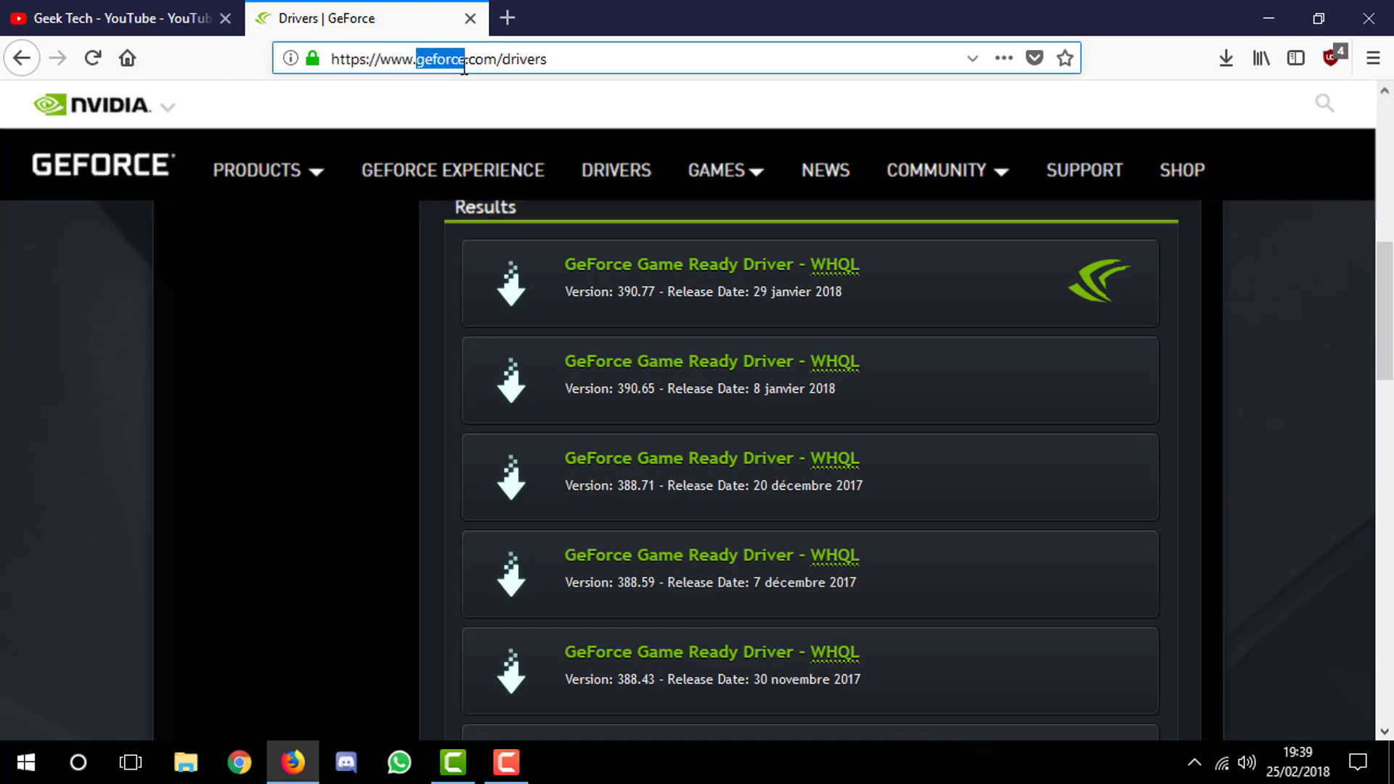
type("nvidia")
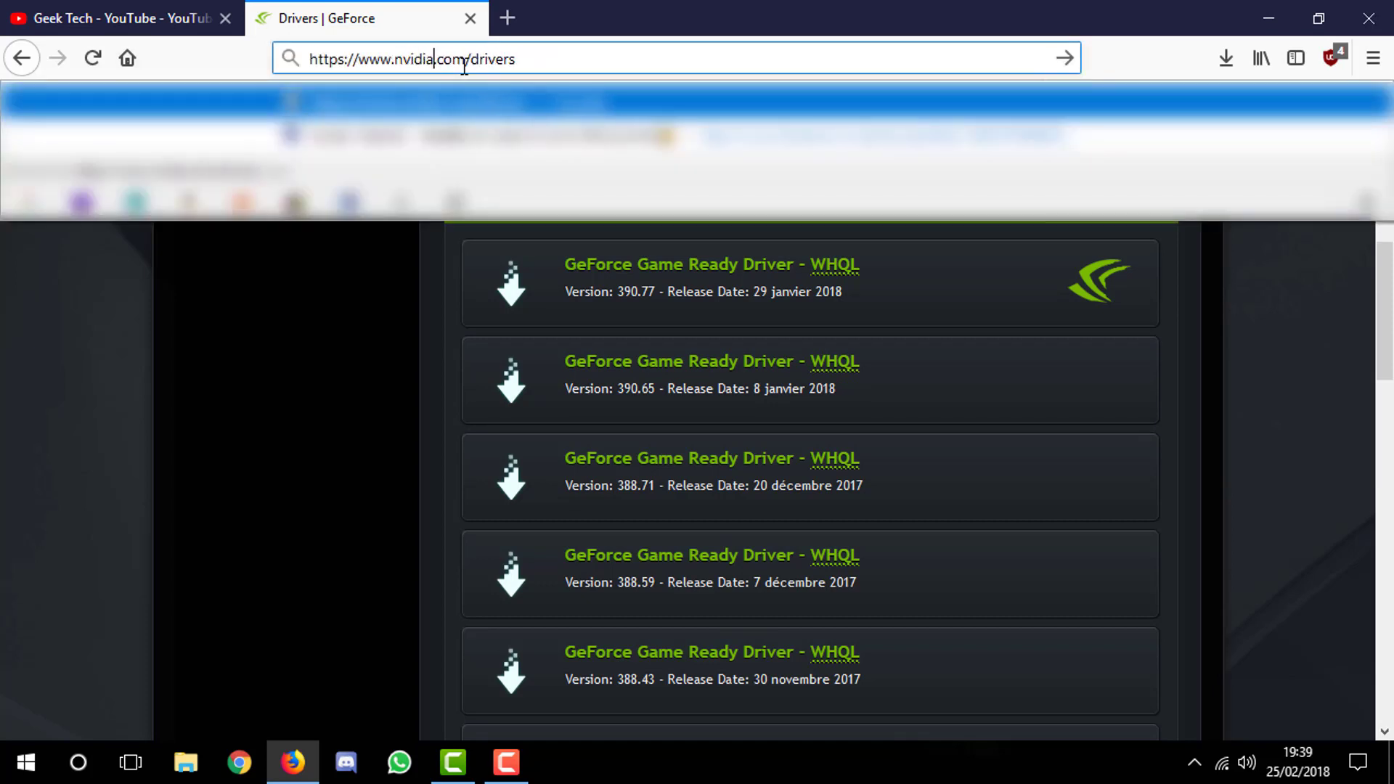
double_click(499, 58)
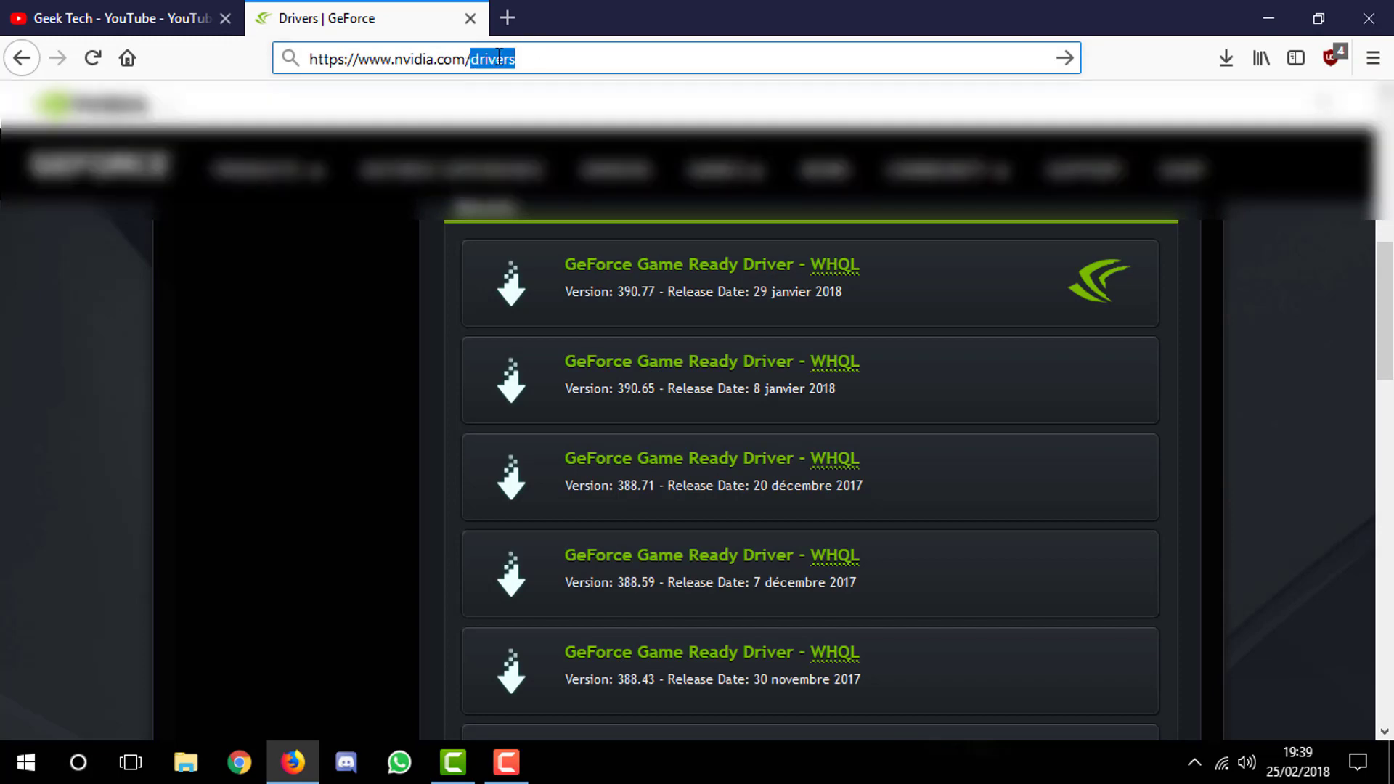
key("Return")
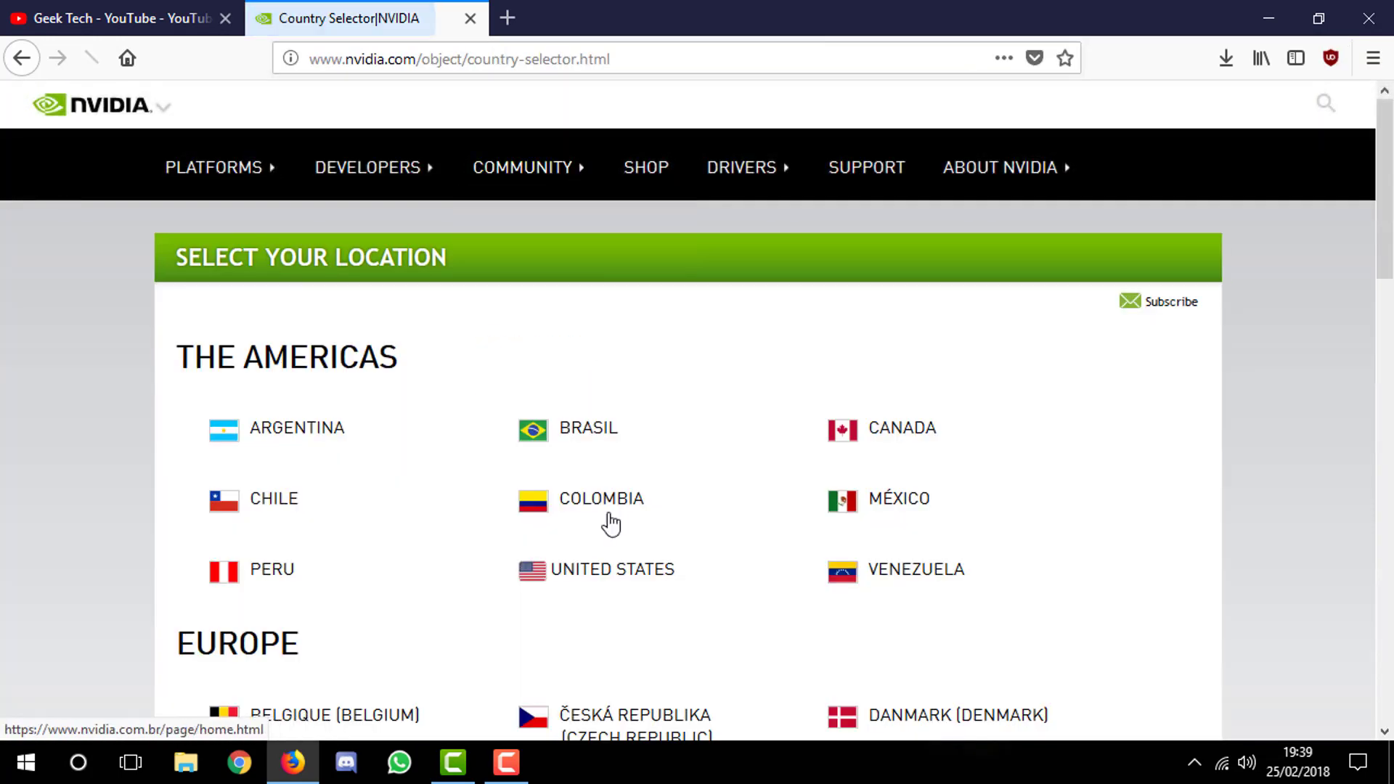
left_click(614, 574)
mouse_move(784, 178)
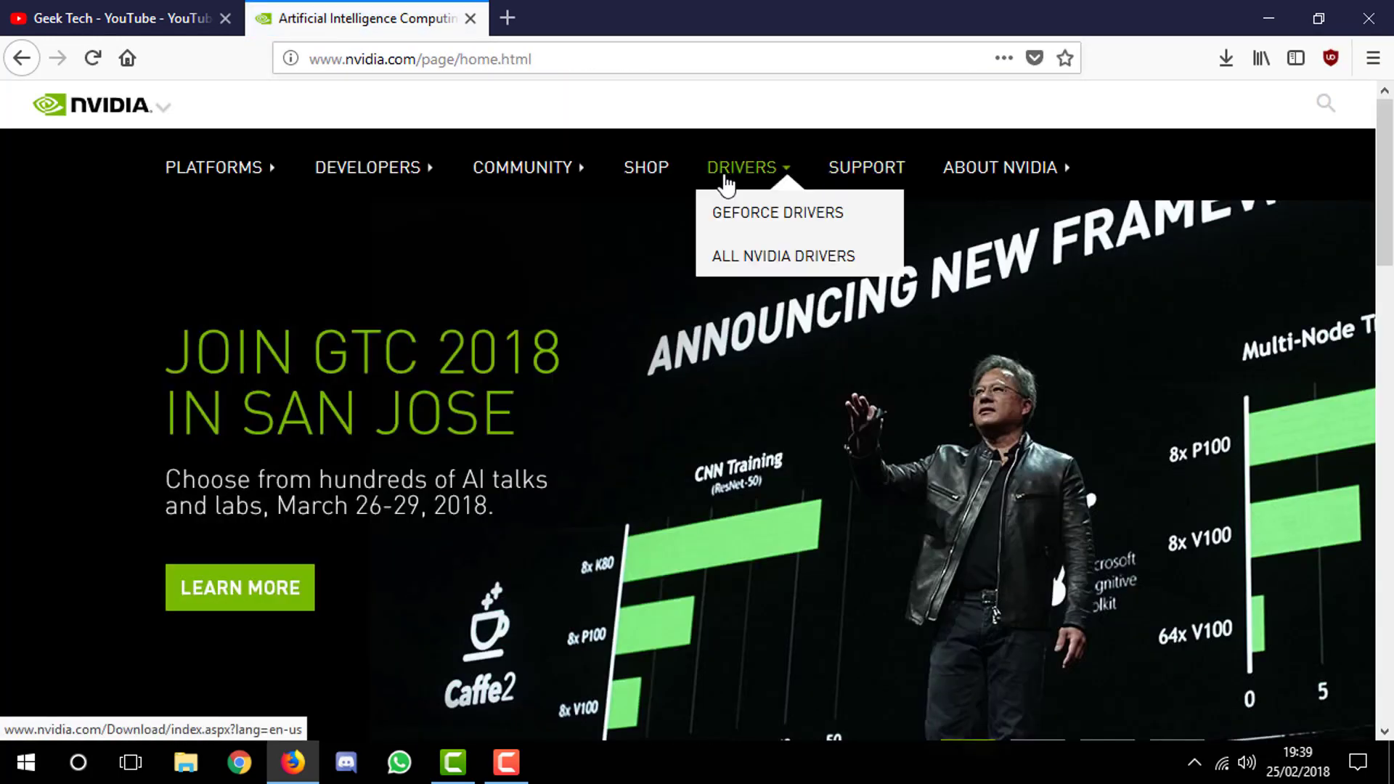
left_click(737, 259)
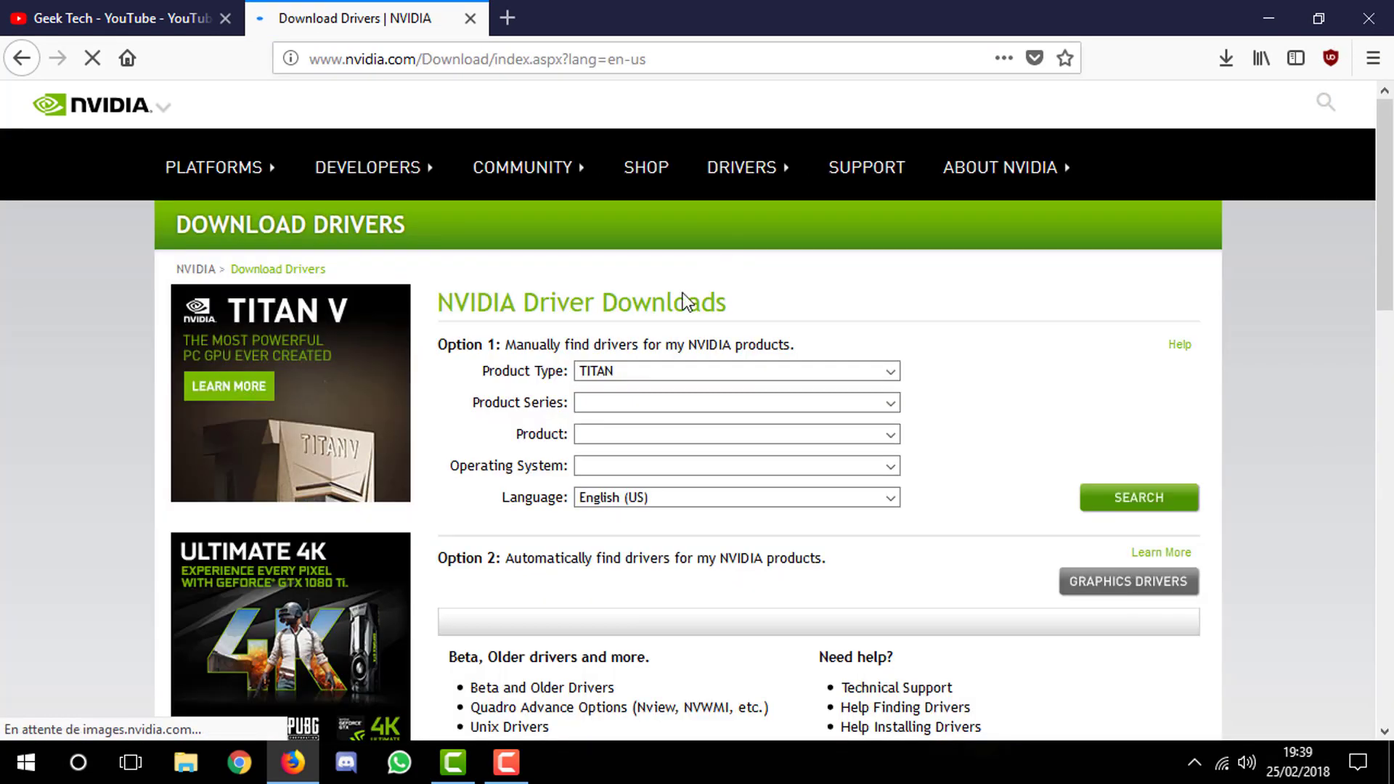
Open the Beta and Older Drivers search from the NVIDIA driver downloads page
scroll(404, 365, "down", 5)
scroll(552, 352, "up", 5)
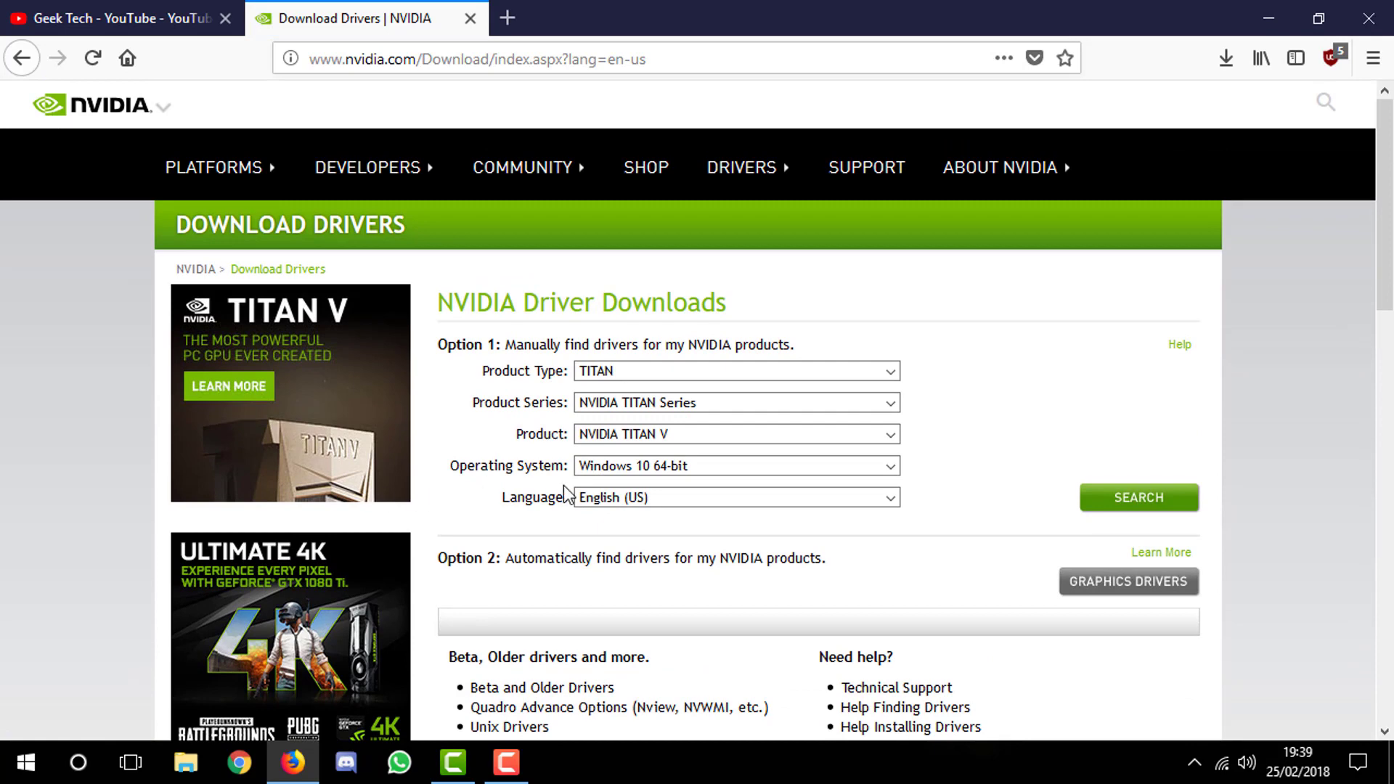
scroll(570, 492, "down", 3)
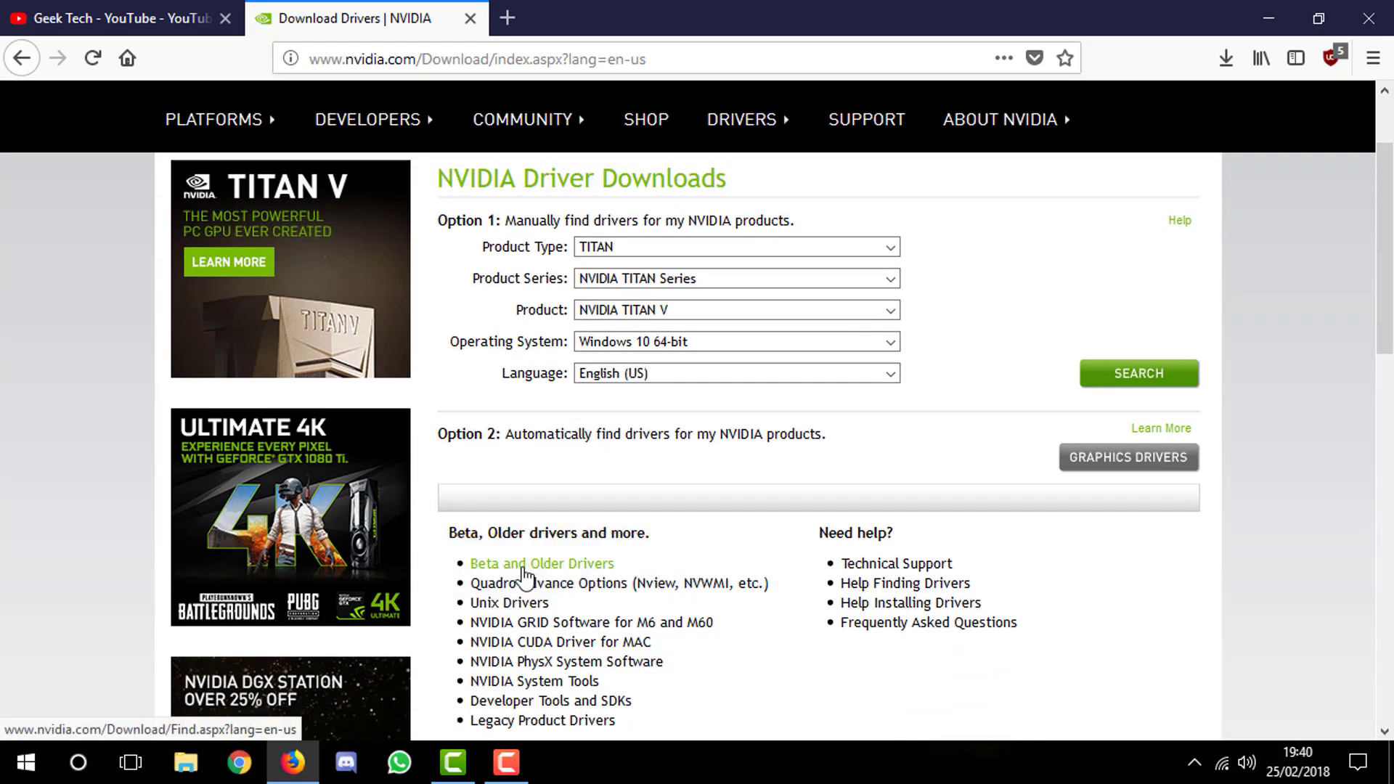
left_click(511, 565)
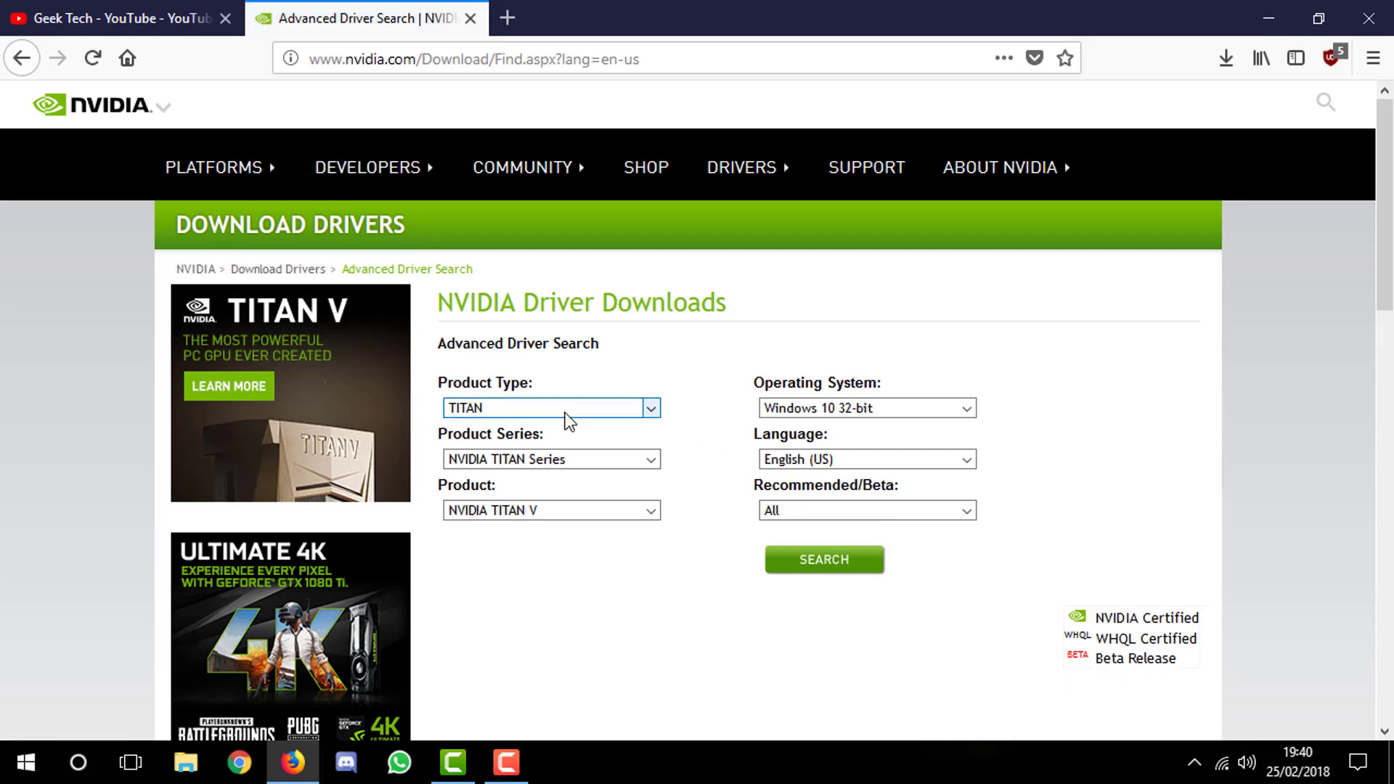
Set the driver search's product type to GeForce and its product series to GeForce 10 Series
left_click(564, 410)
left_click(560, 457)
left_click(603, 463)
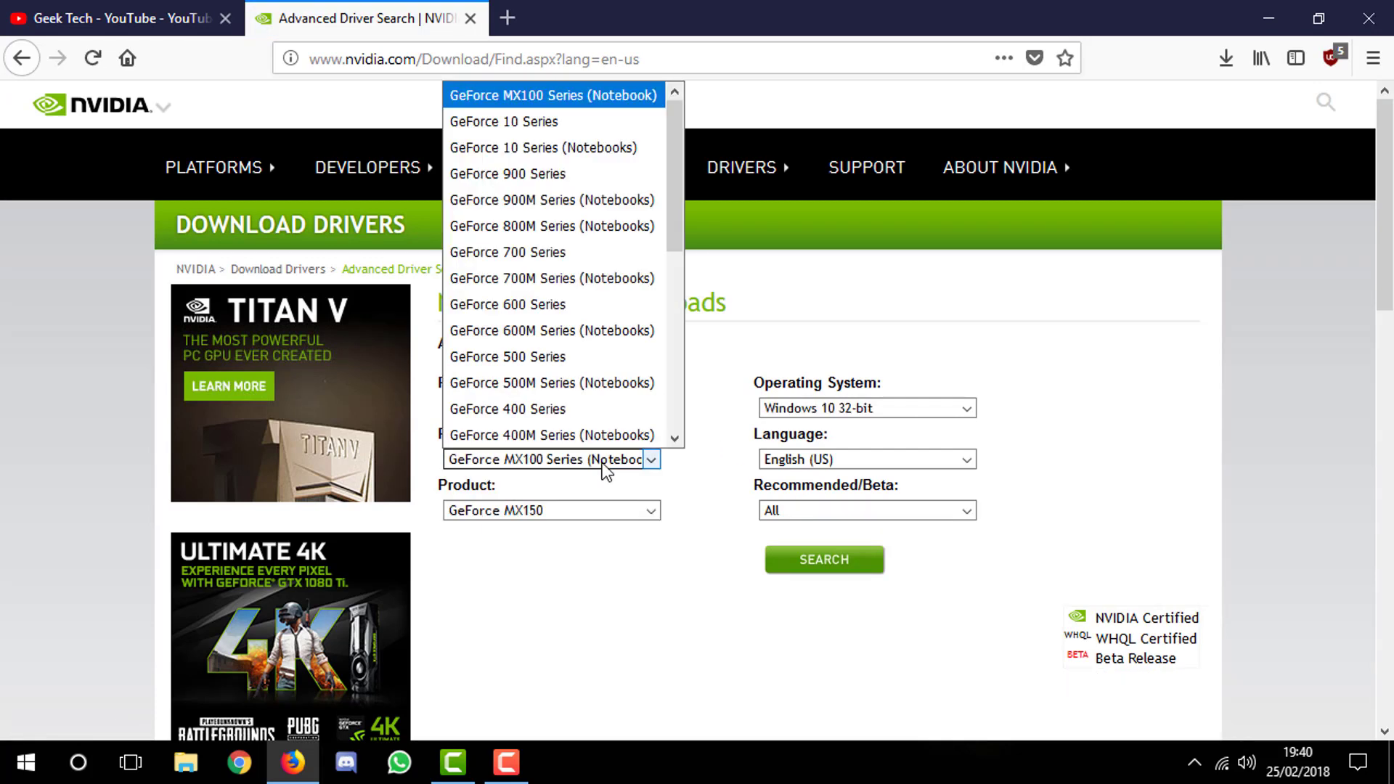
left_click(547, 121)
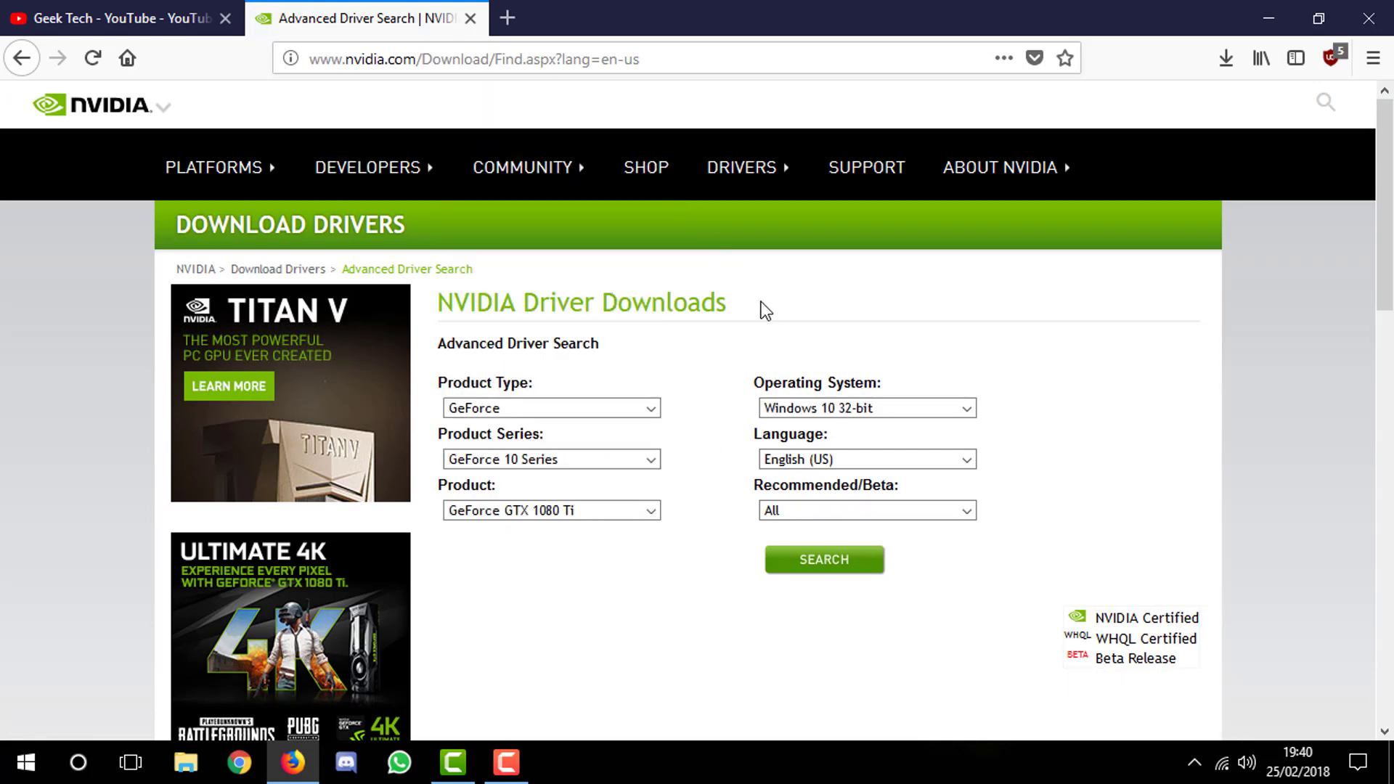
Set the operating system to Windows 10 64-bit and the language to Français, and run the advanced driver search
left_click(826, 409)
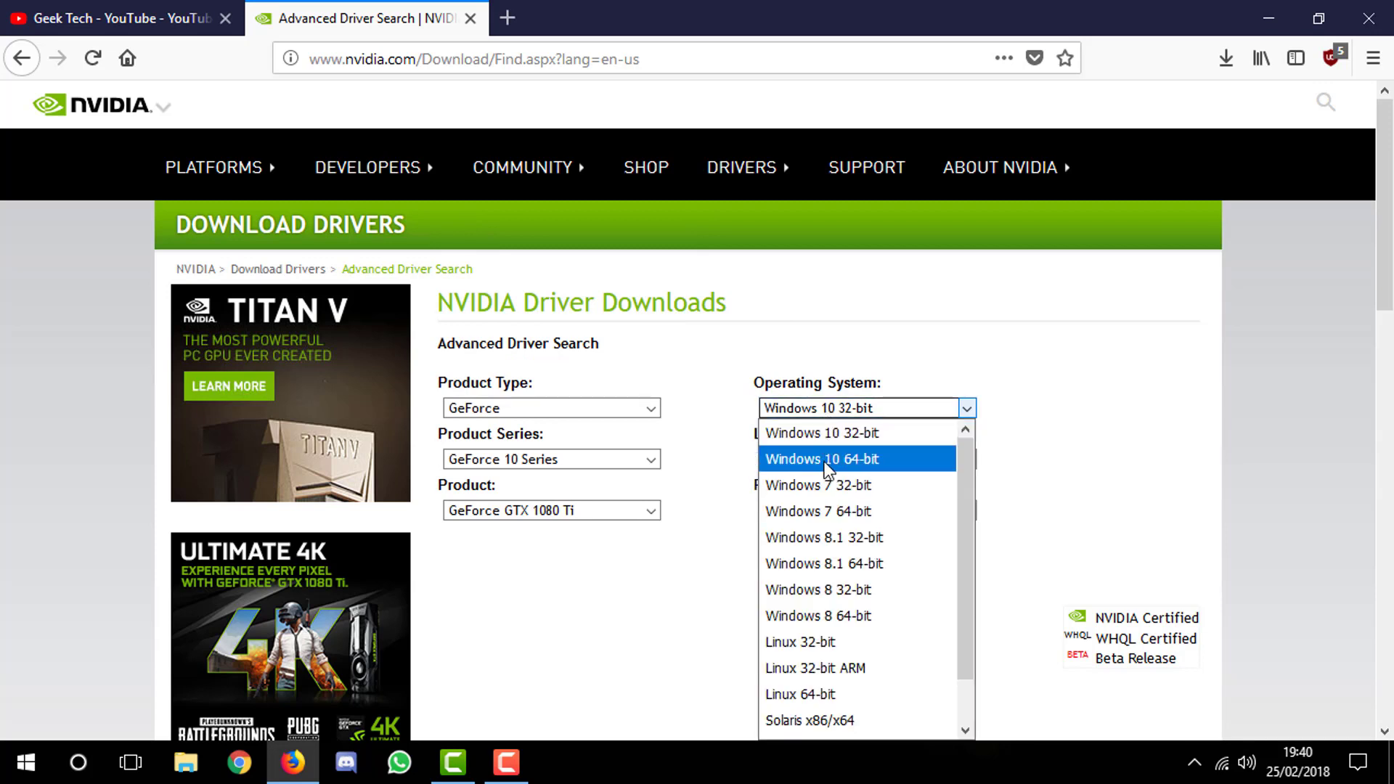
left_click(825, 459)
left_click(825, 463)
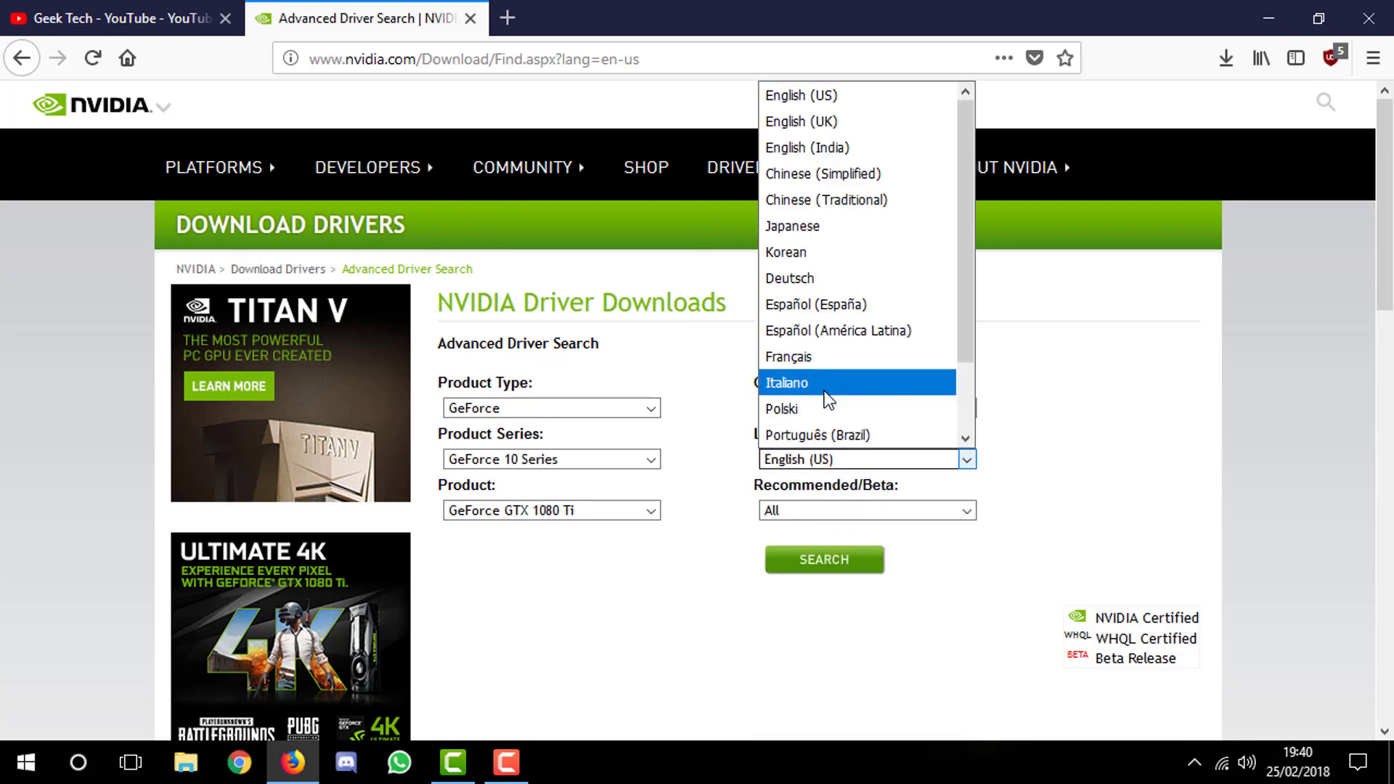
left_click(825, 357)
left_click(816, 560)
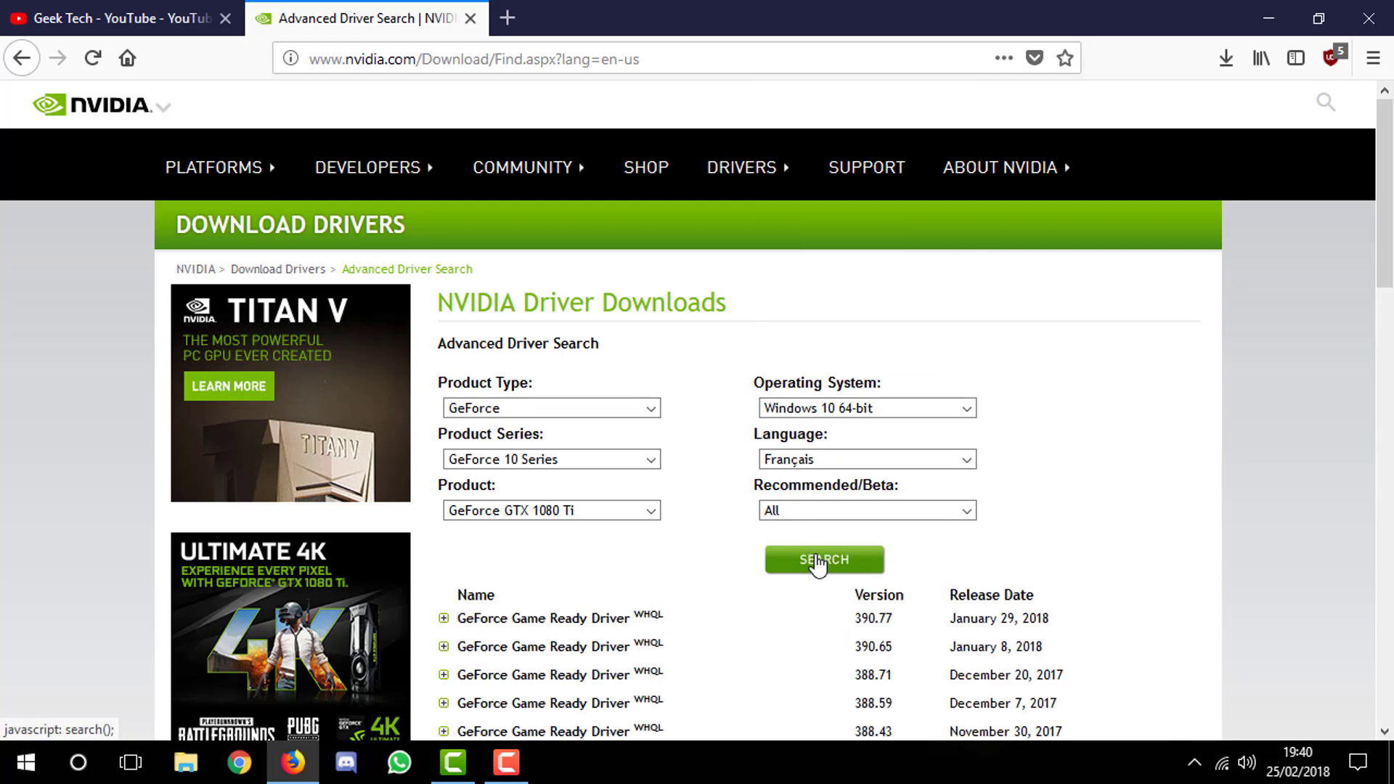
Look through the driver results and open the download page for GeForce Game Ready Driver version 390.77
scroll(824, 566, "down", 6)
scroll(831, 567, "up", 2)
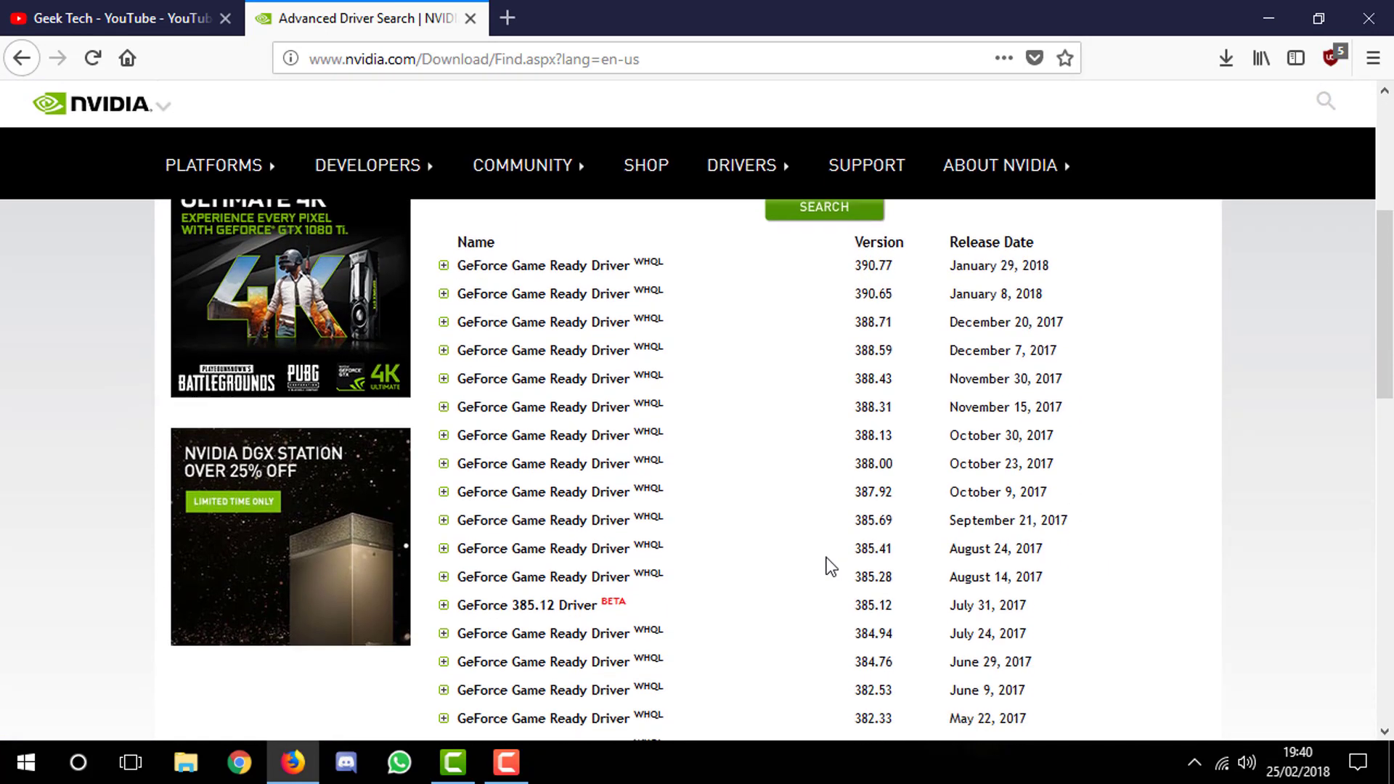
scroll(830, 565, "down", 3)
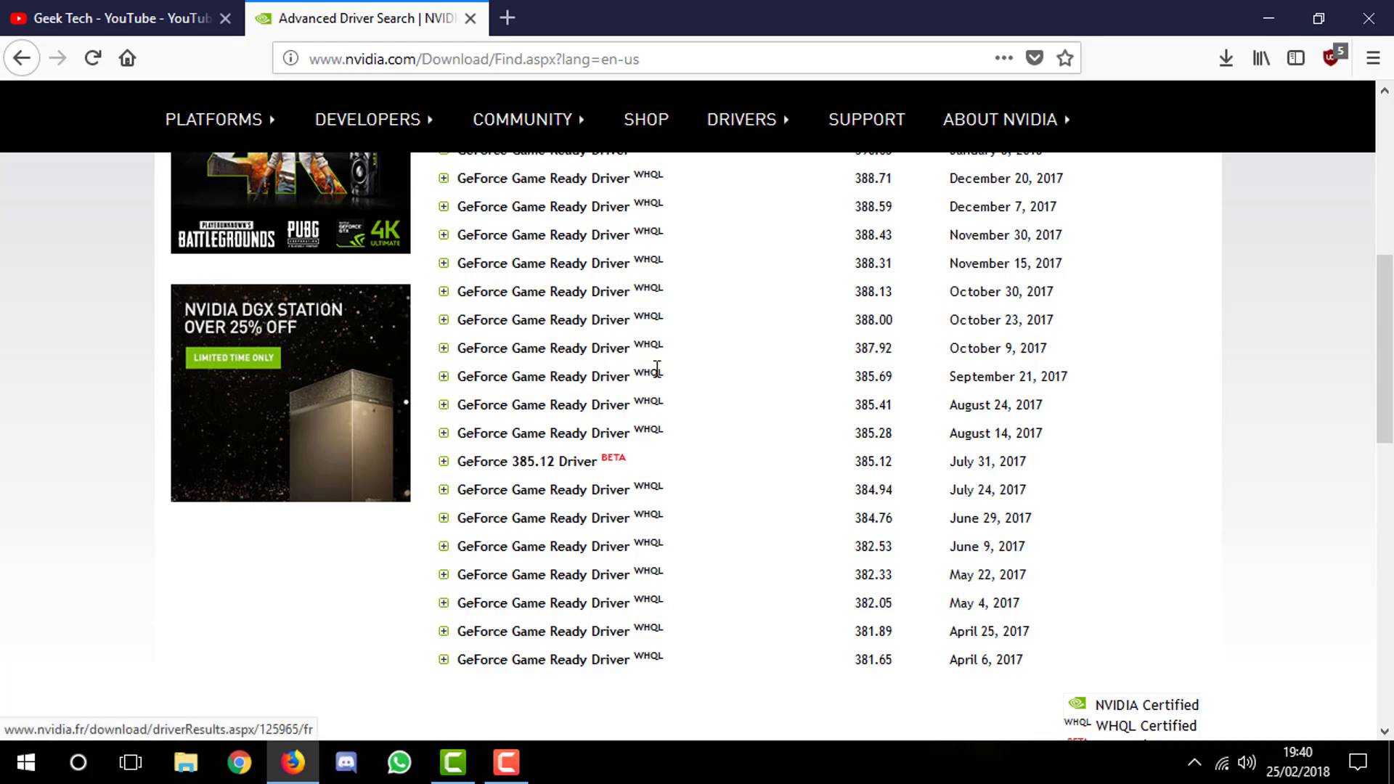
scroll(1387, 395, "up", 1)
mouse_move(1387, 396)
left_mouse_down()
mouse_move(1389, 468)
mouse_move(1388, 375)
left_mouse_up()
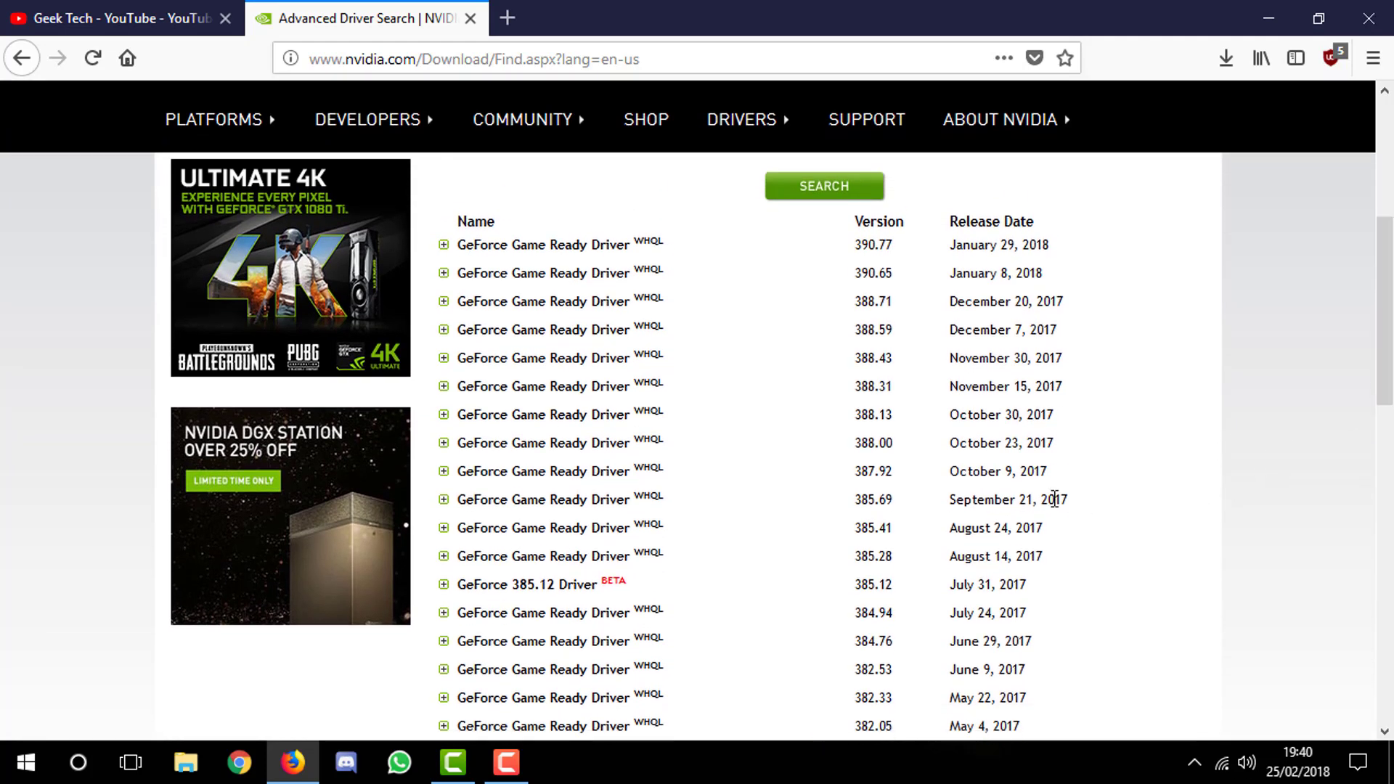
left_click(580, 251)
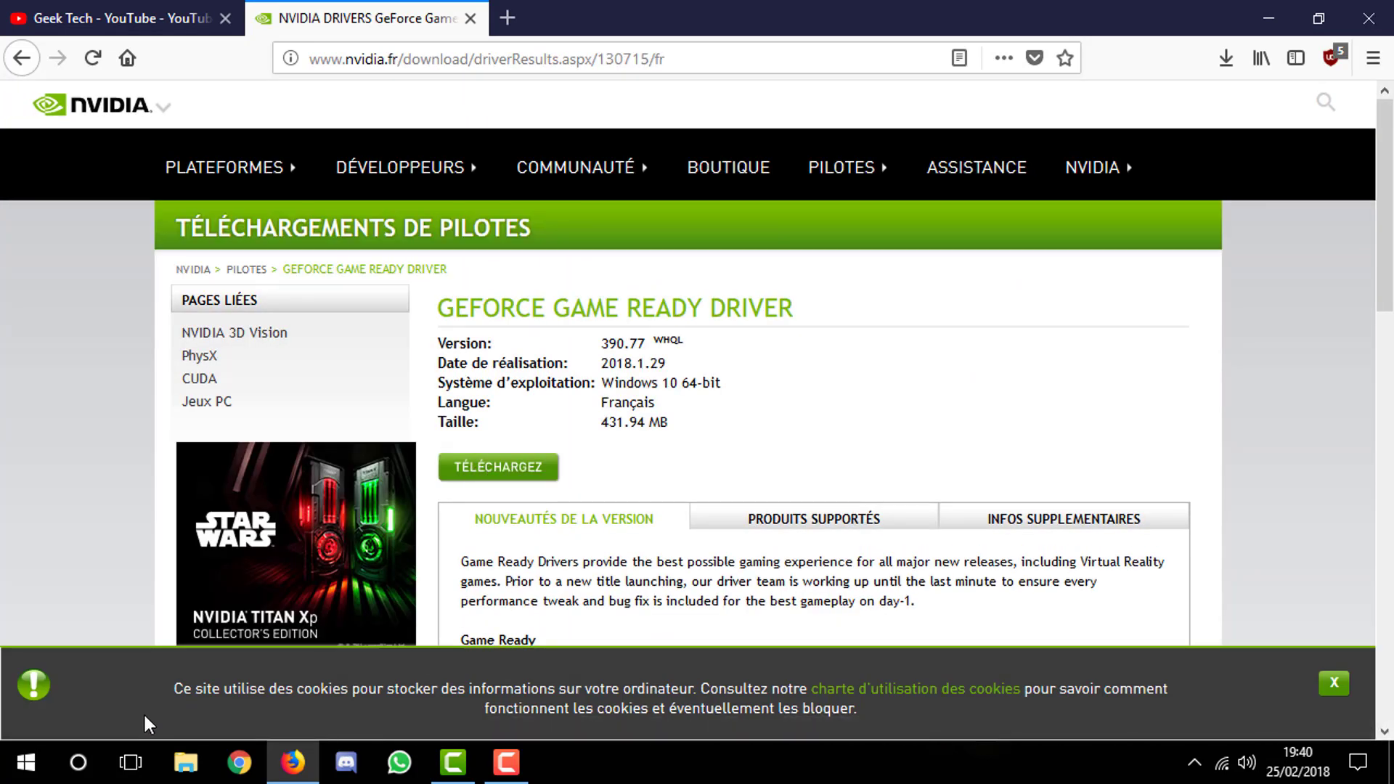
left_click(80, 763)
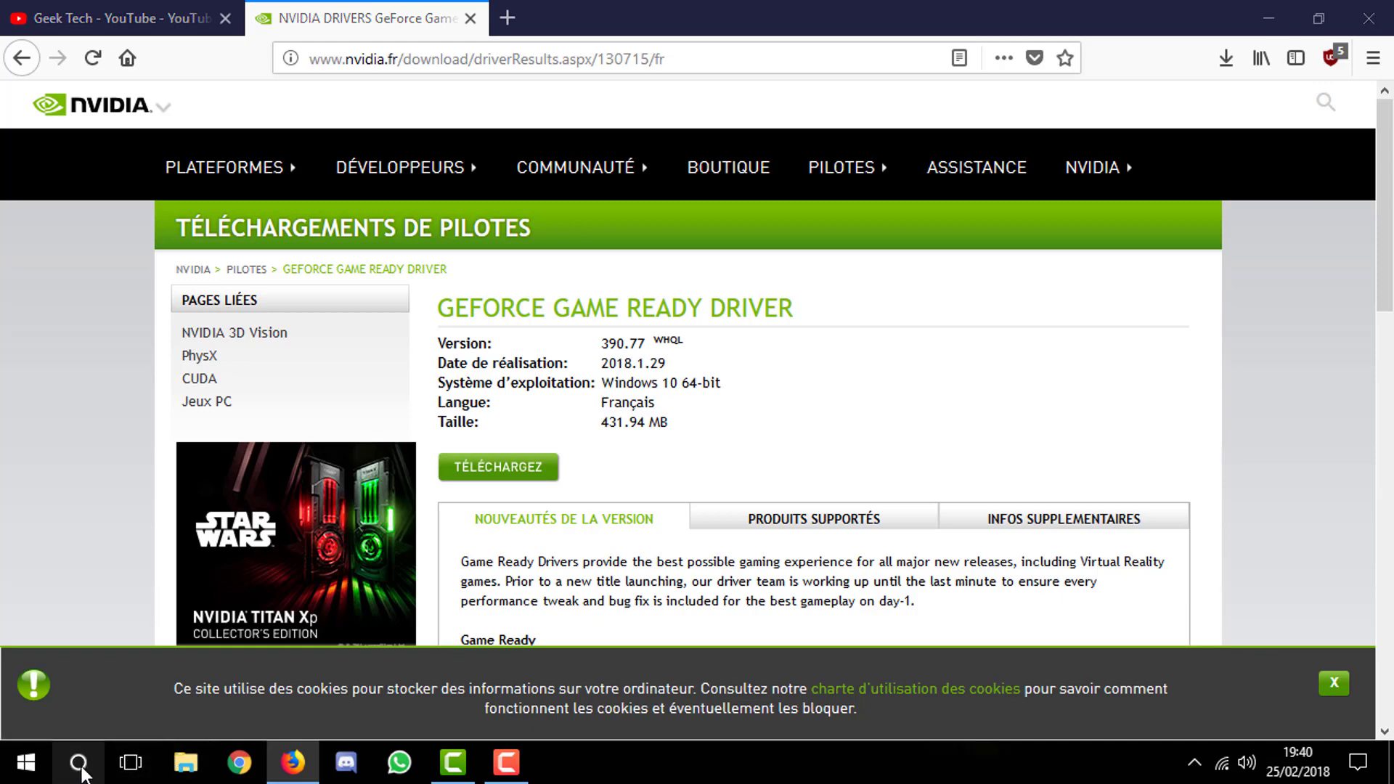
type("pv")
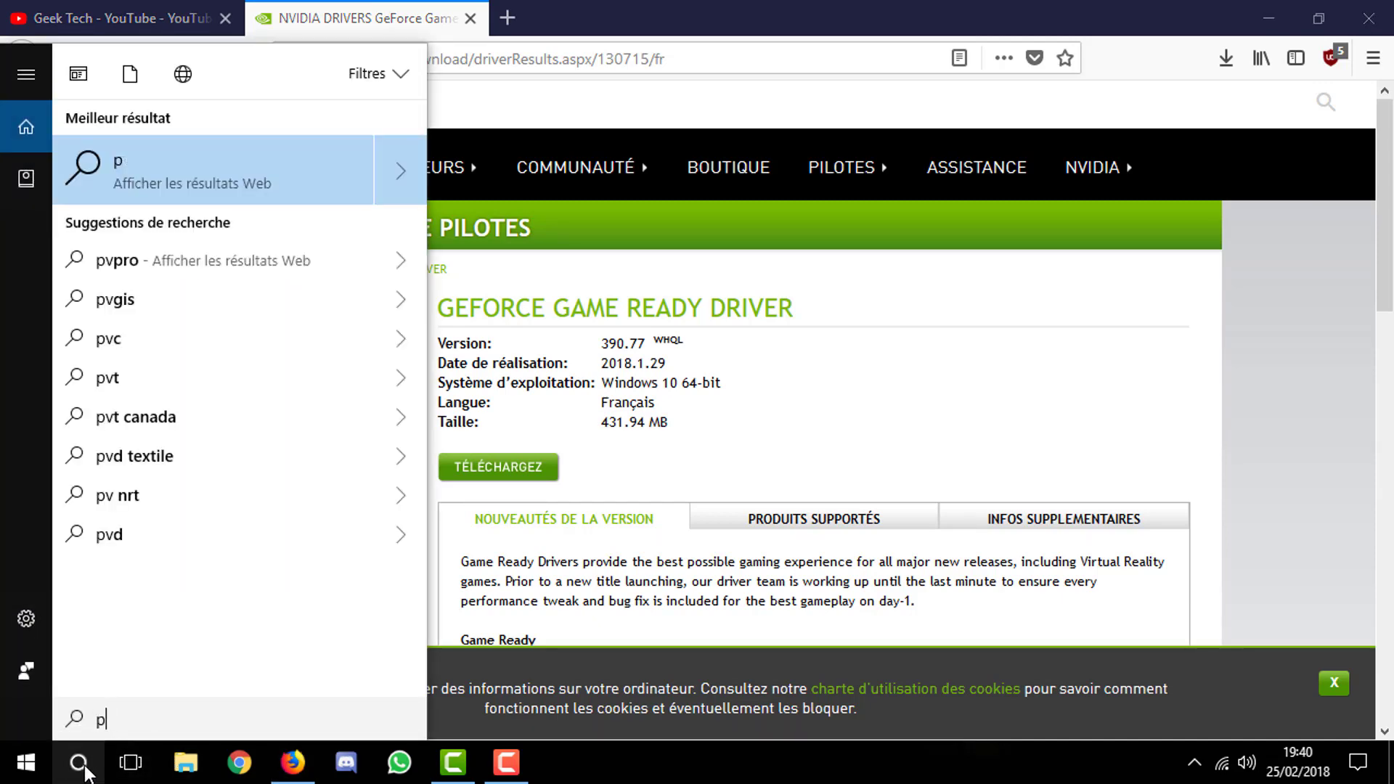
left_click(83, 770)
In File Explorer, open the extracted driver folder C:\NVIDIA\DisplayDriver\390.77\Win10_64\International
double_click(594, 496)
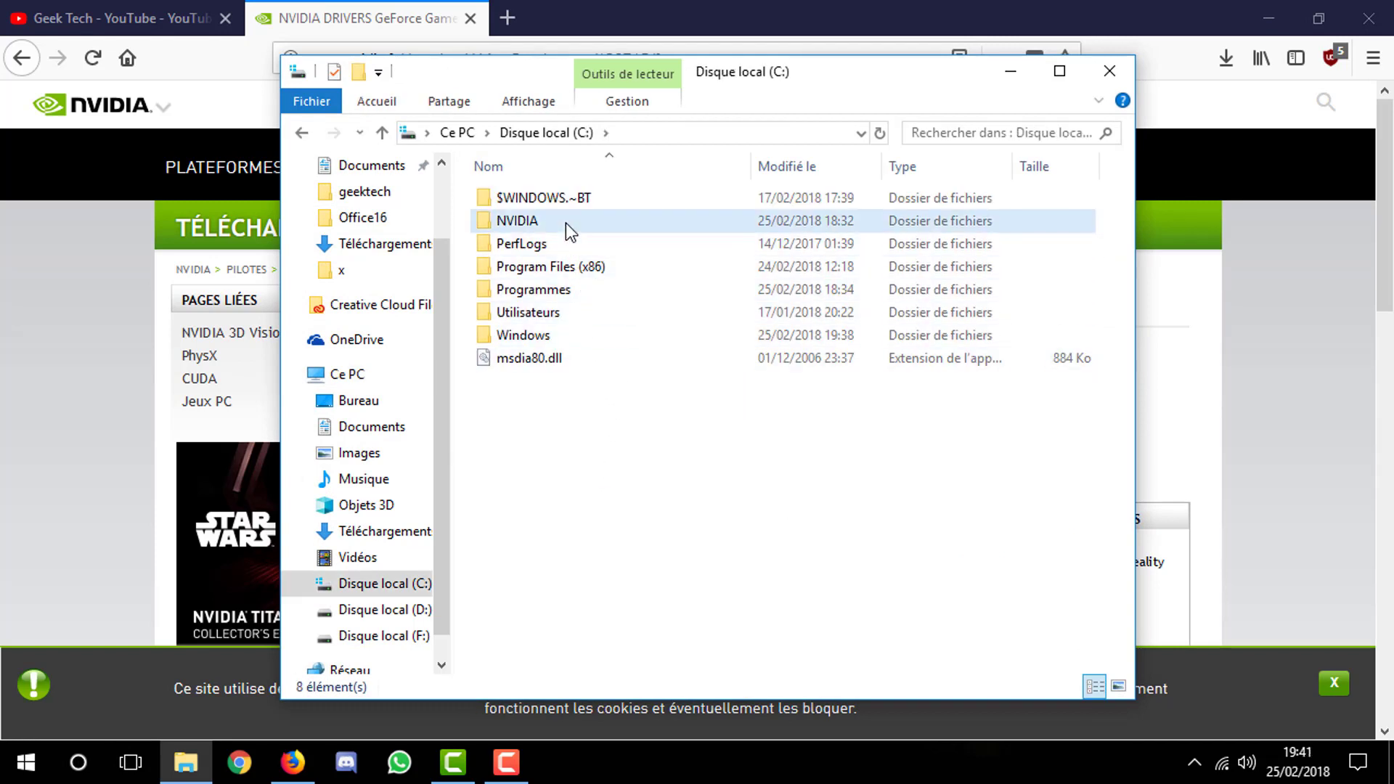
double_click(566, 222)
double_click(565, 199)
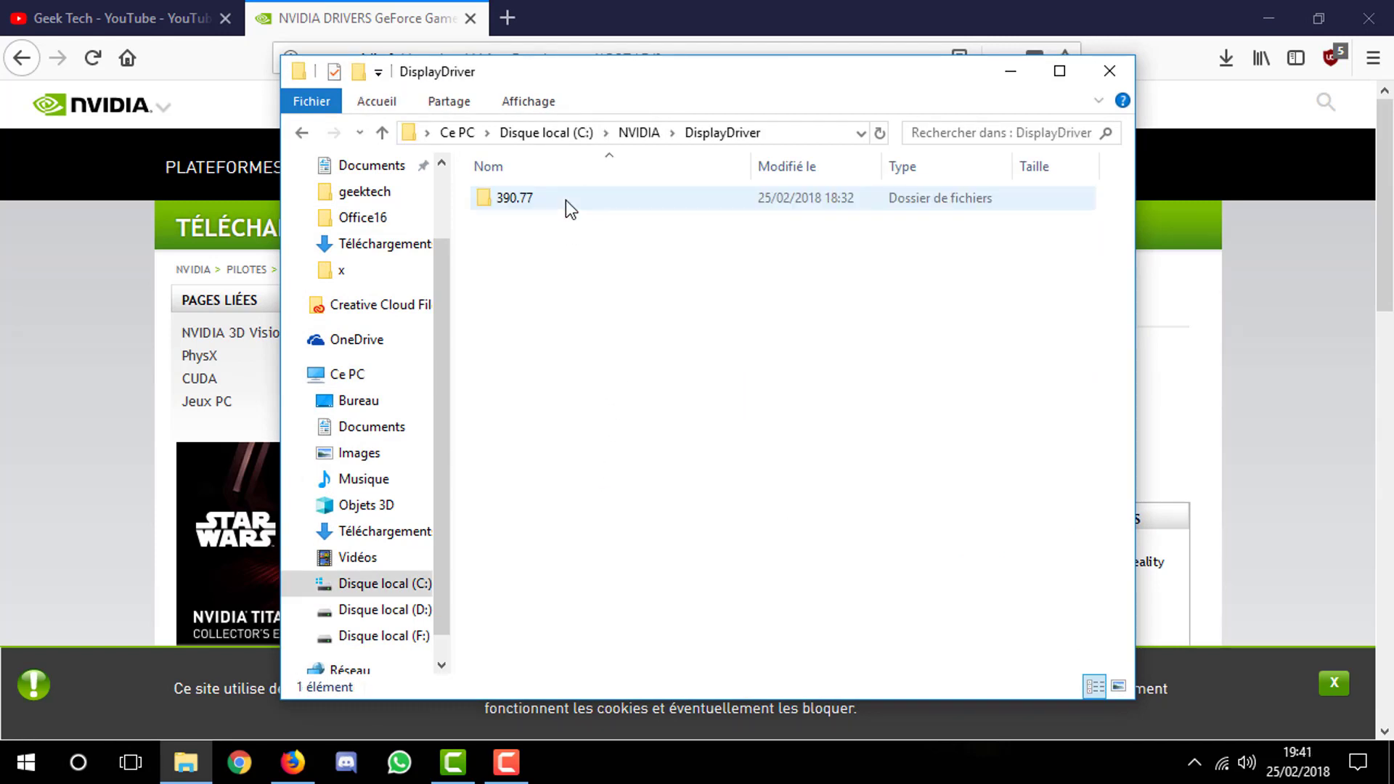
double_click(565, 199)
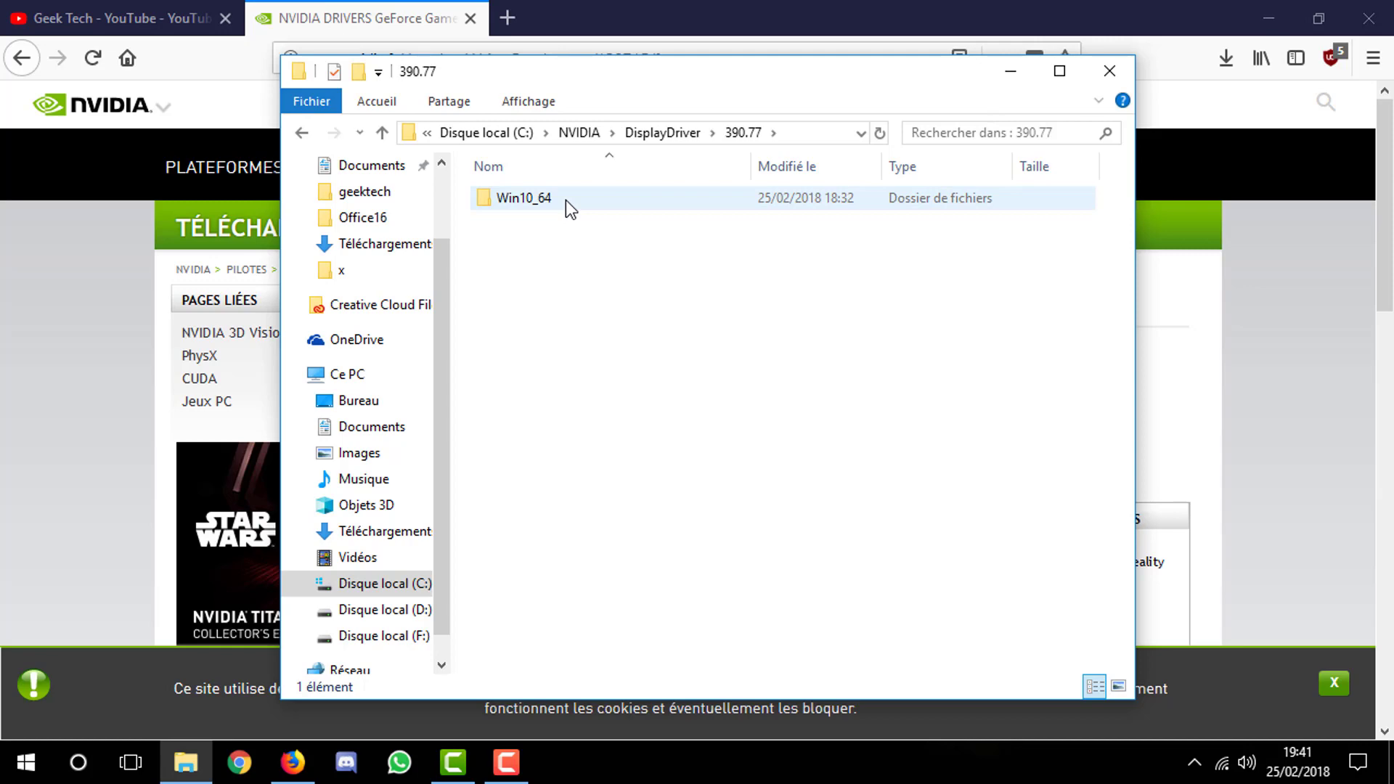
double_click(565, 199)
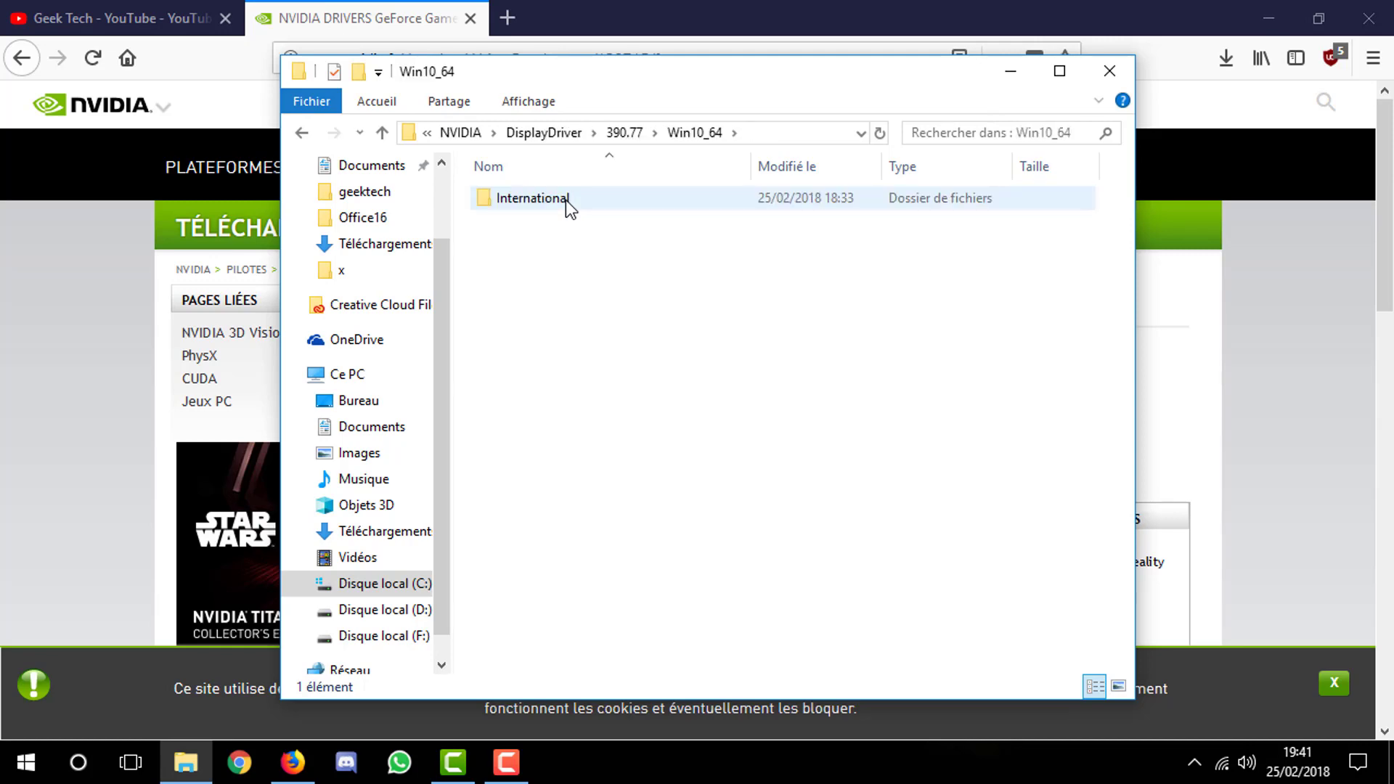
double_click(565, 199)
Run setup.exe from the International folder to launch the NVIDIA graphics driver installer
scroll(639, 392, "down", 3)
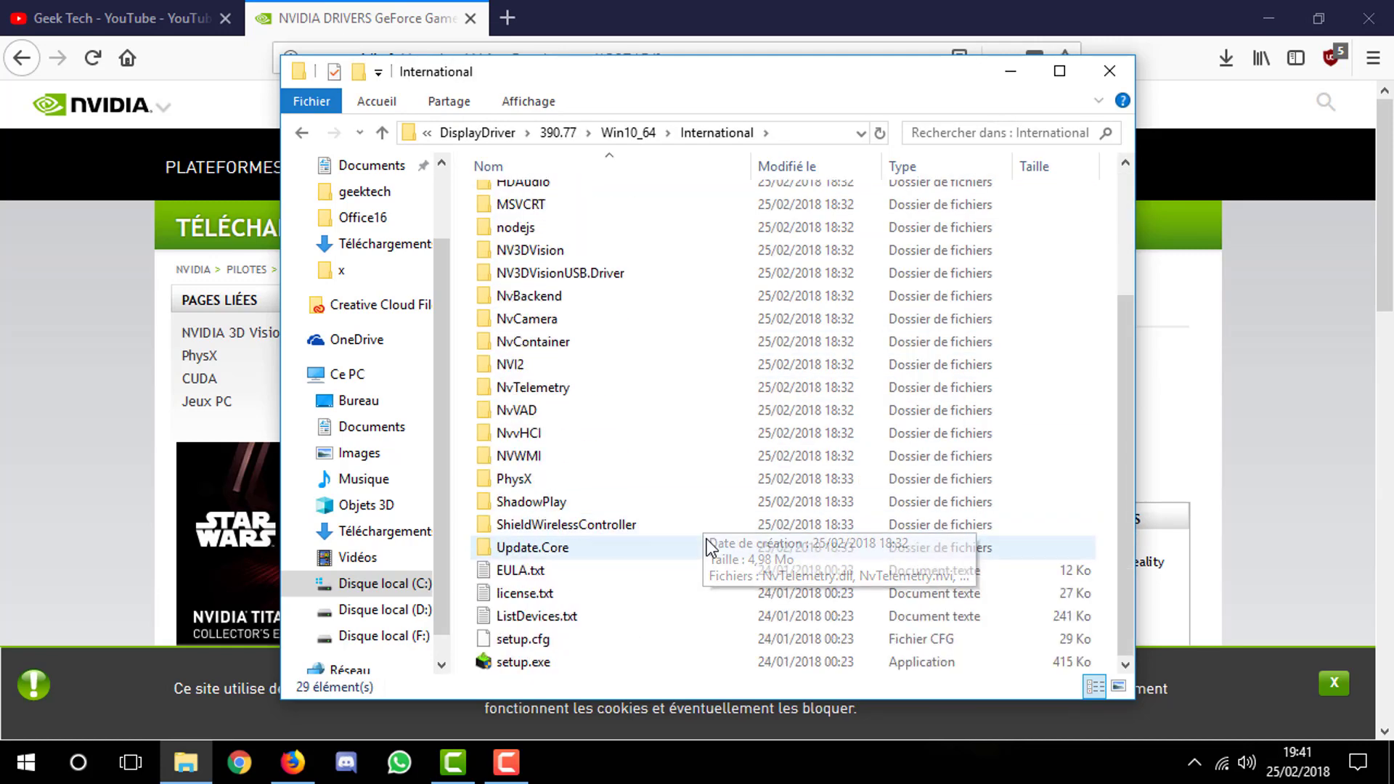
left_click(523, 660)
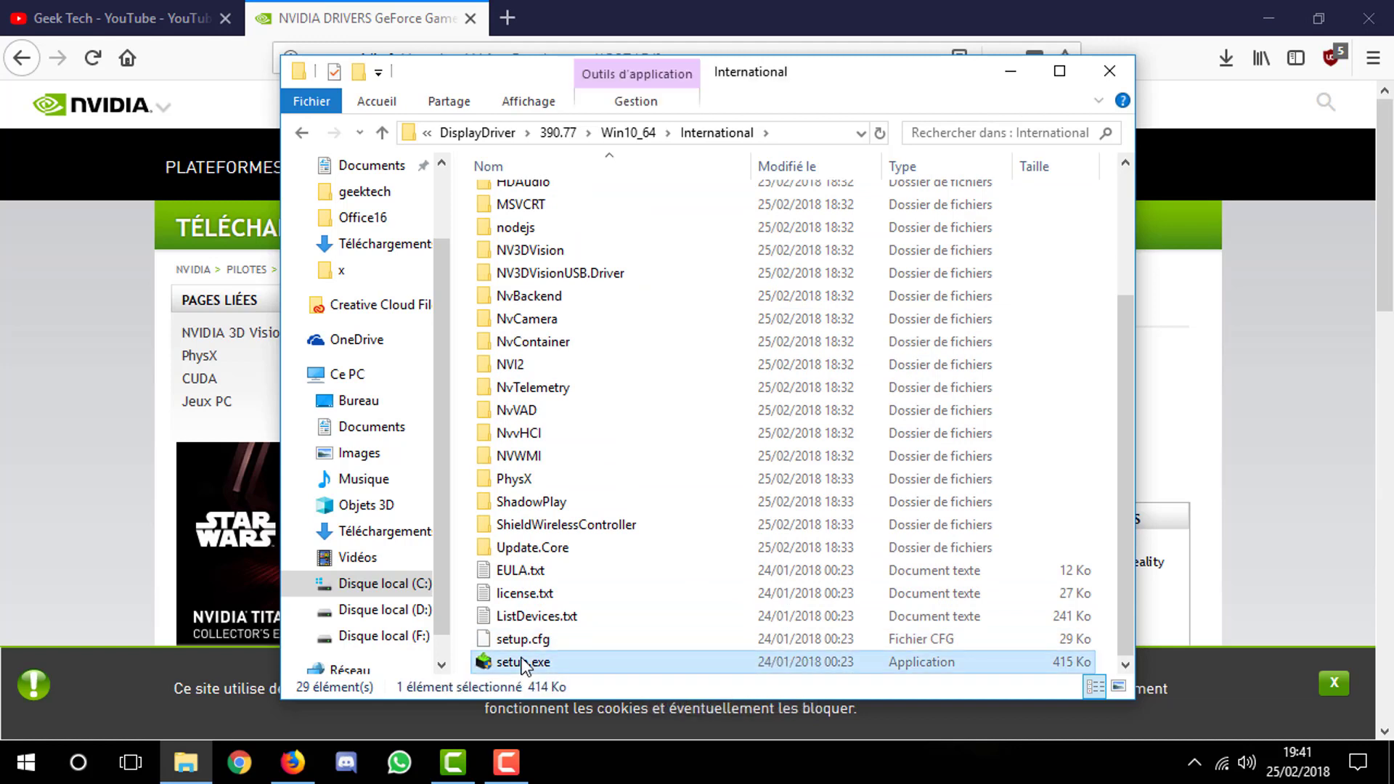
double_click(523, 662)
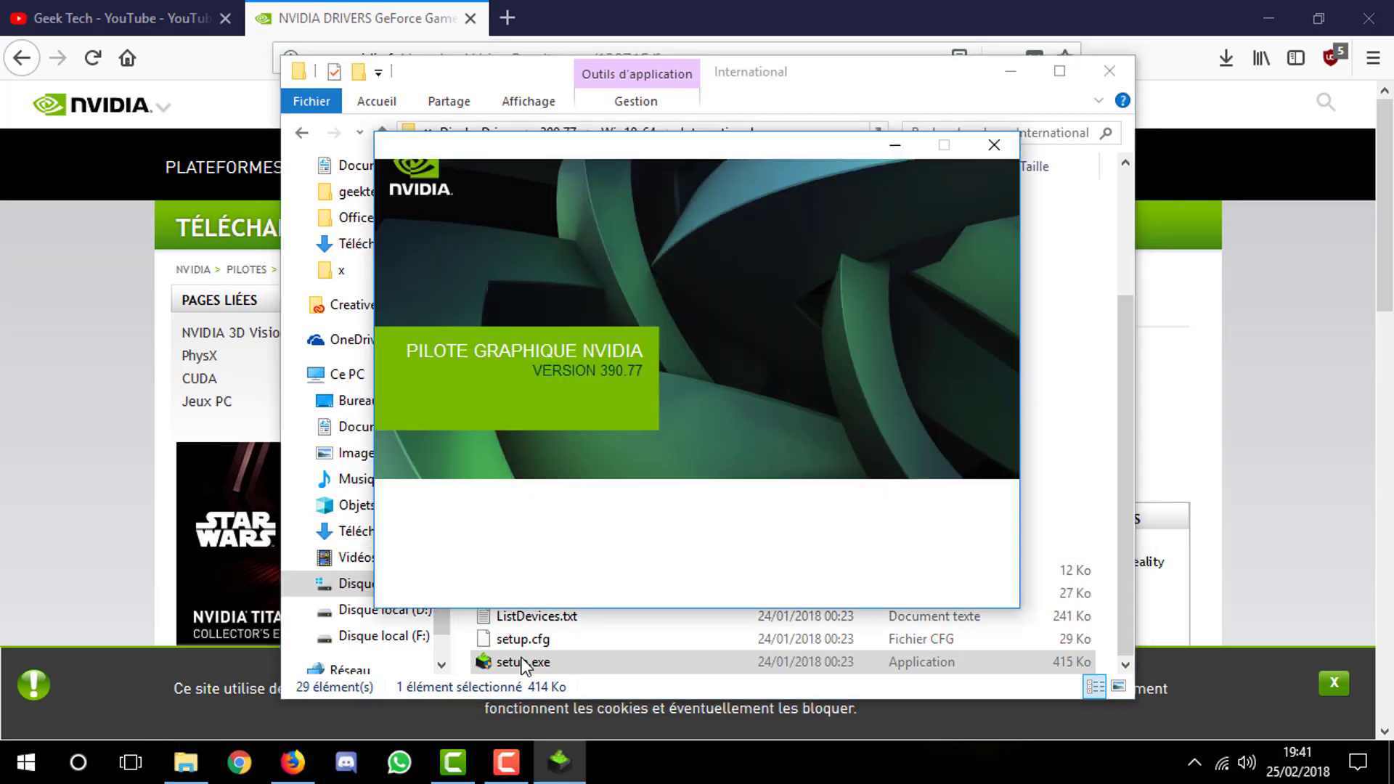
Minimize the browser, close the folder window, and continue the NVIDIA installer with the Personnalisée (avancée) installation option
left_click(1273, 10)
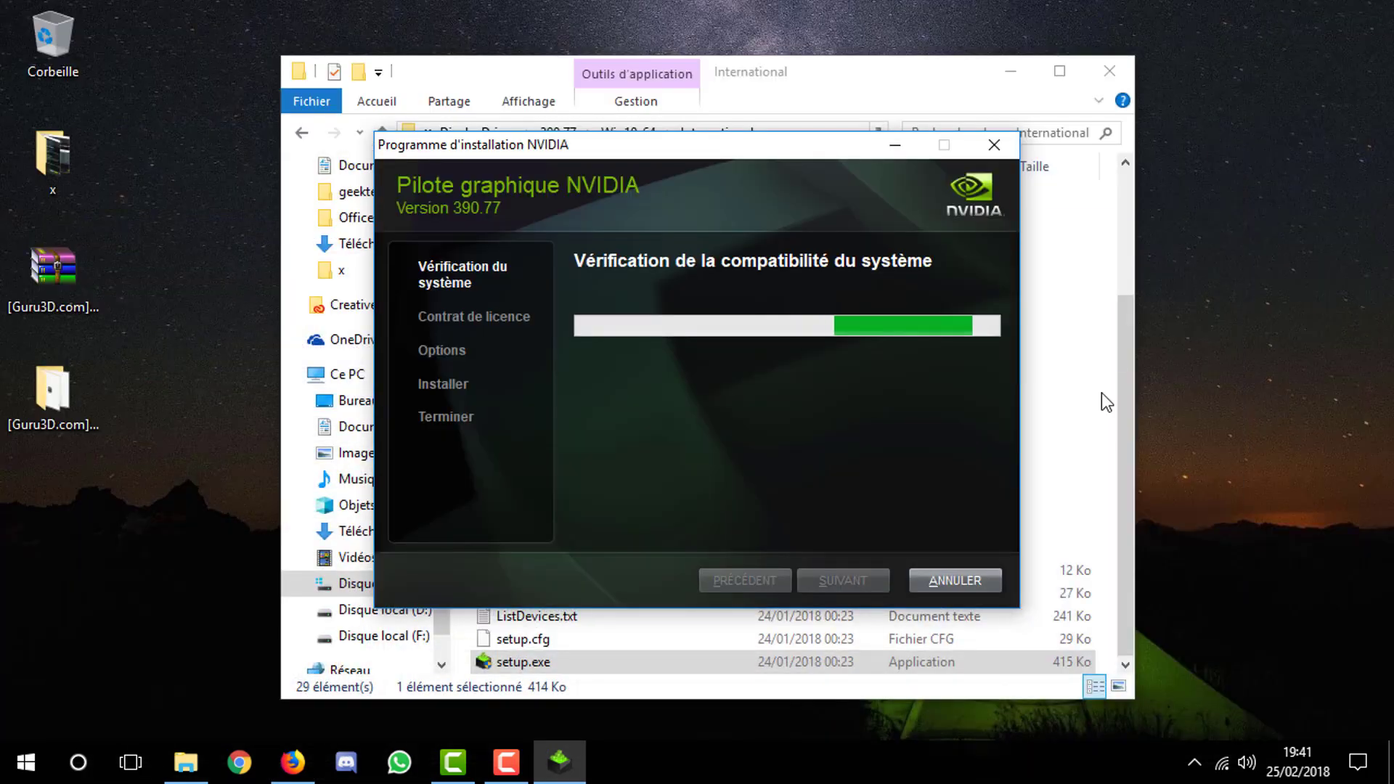
left_click(1109, 72)
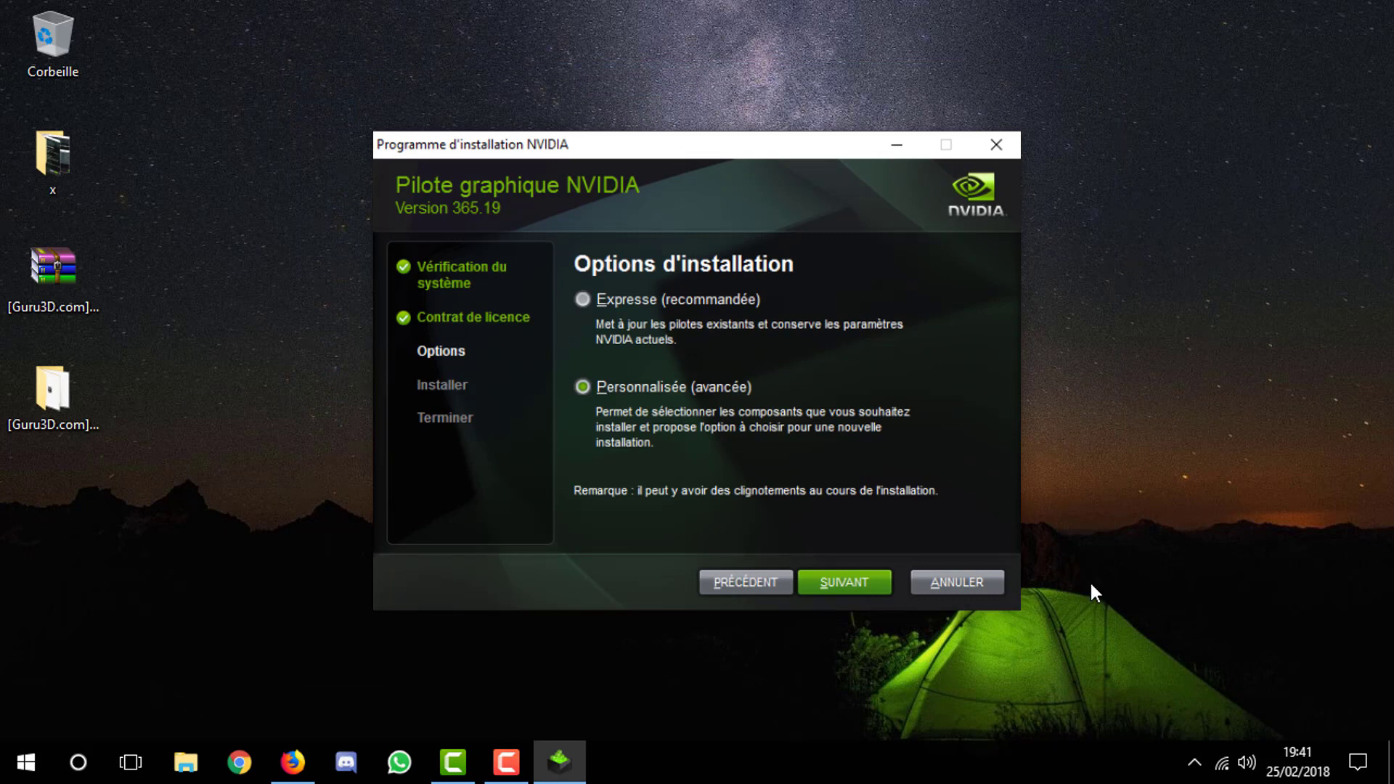
key("Return")
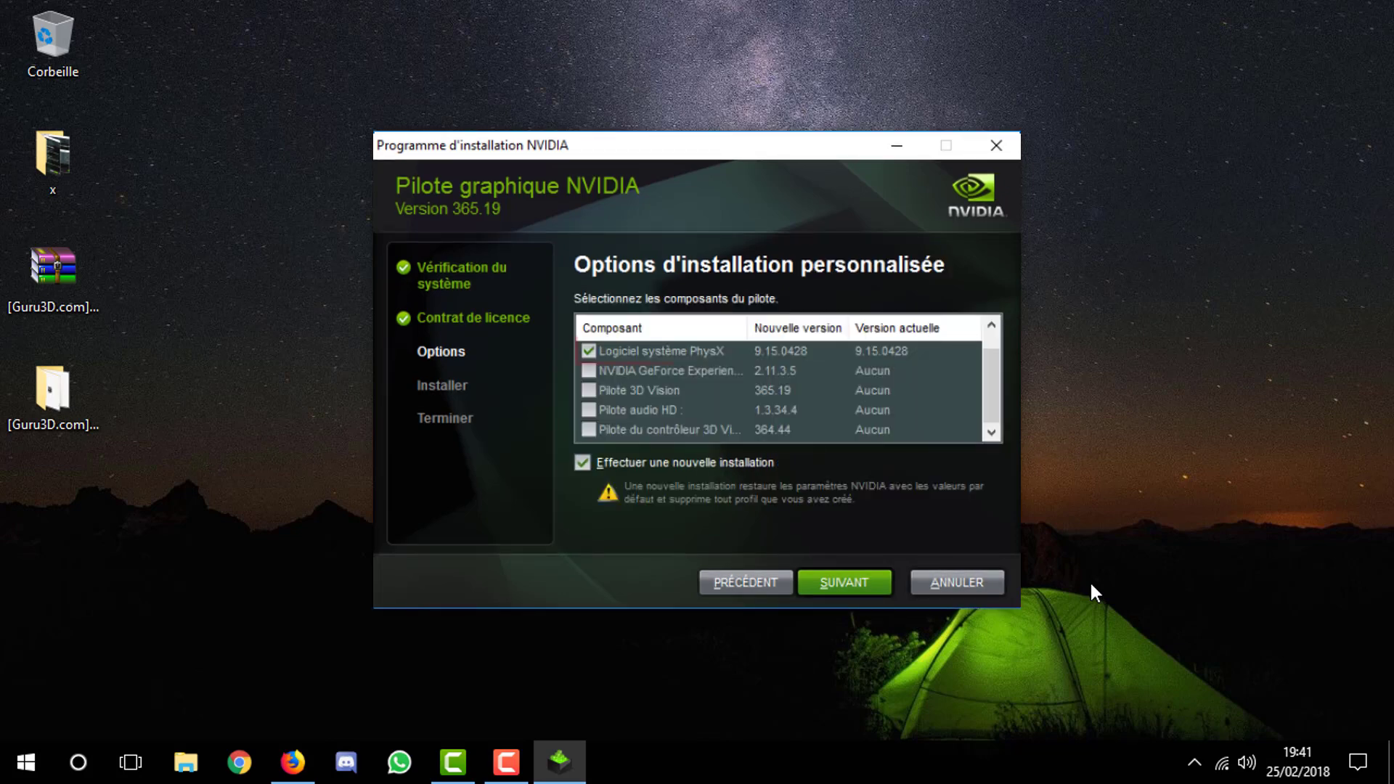